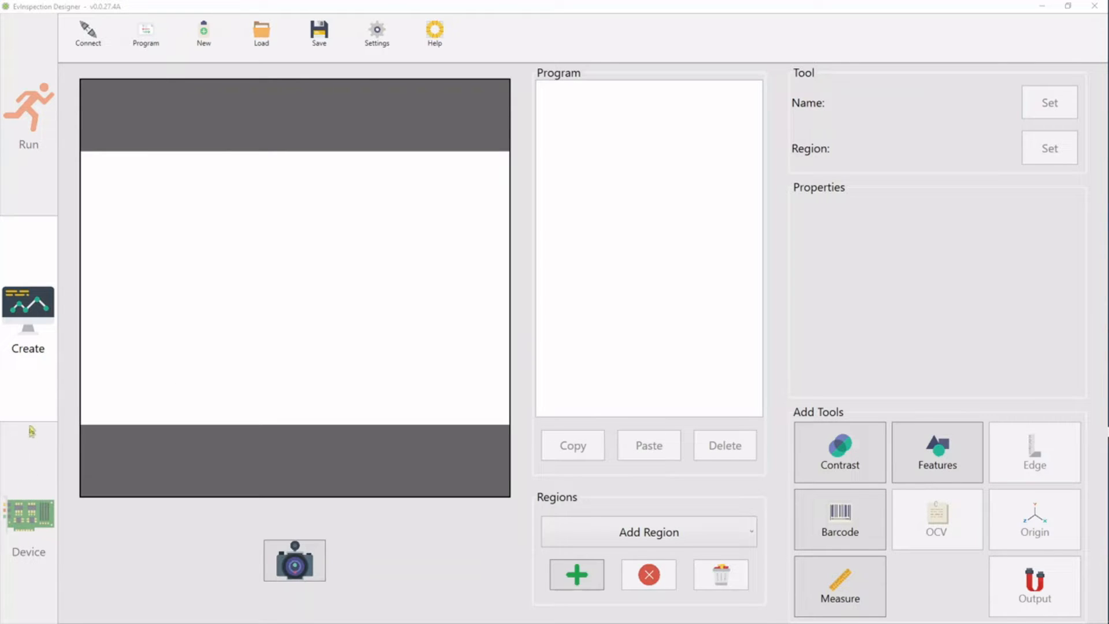
click(38, 374)
click(36, 513)
click(36, 513)
click(37, 177)
click(37, 177)
Connect to the serial device EvInspection Device (COM13)
click(92, 47)
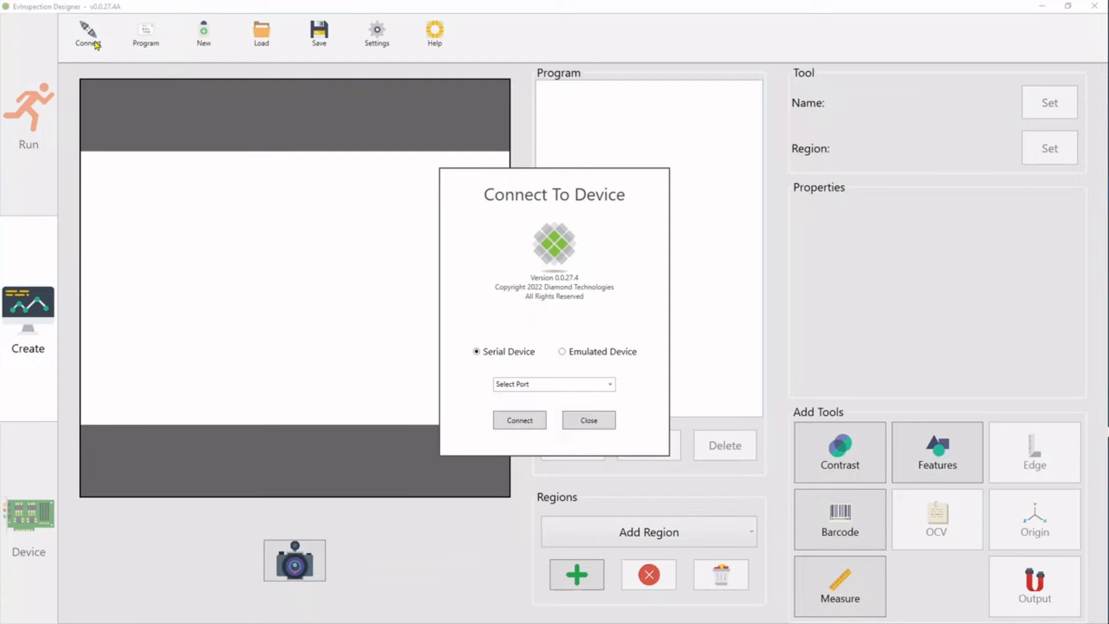
click(502, 353)
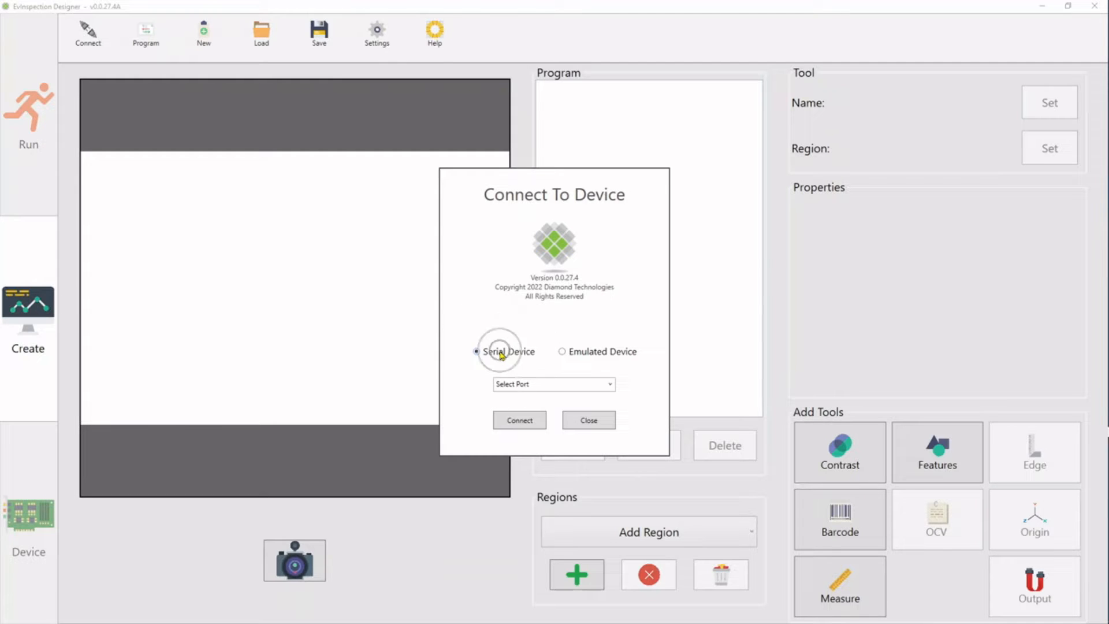
click(613, 354)
click(610, 386)
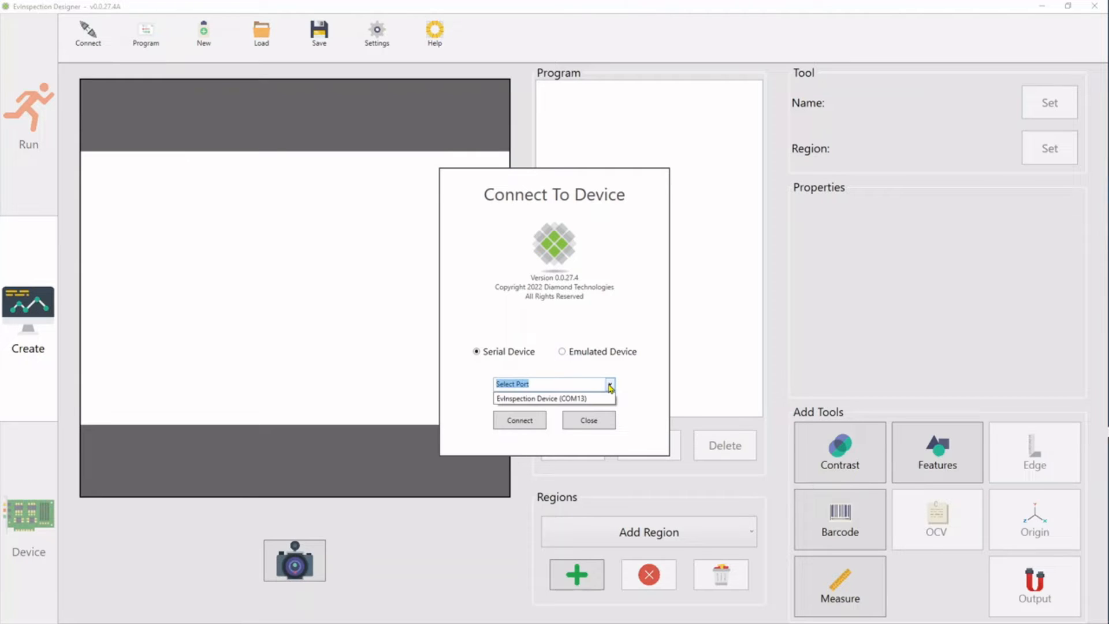
click(610, 399)
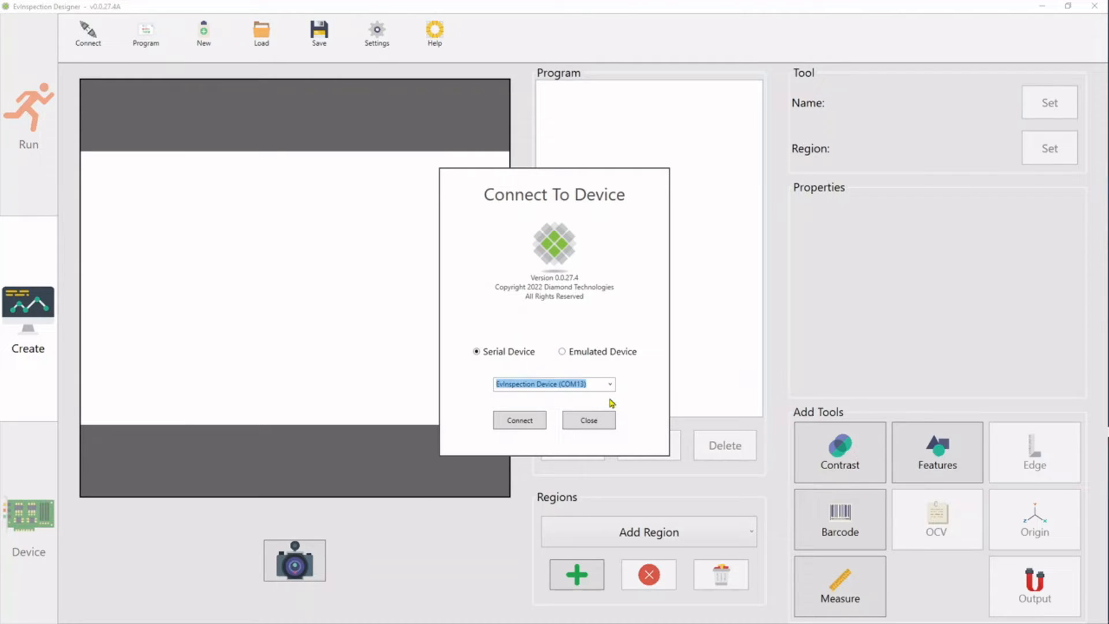
click(532, 424)
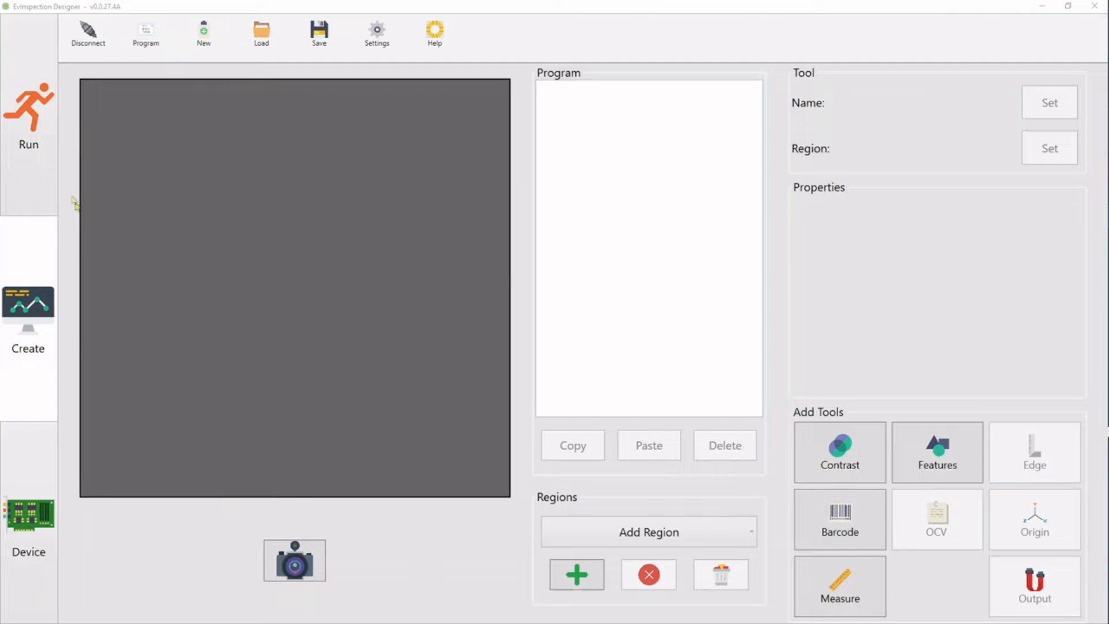
Open the device settings page and capture a test image from the camera
click(48, 478)
click(42, 477)
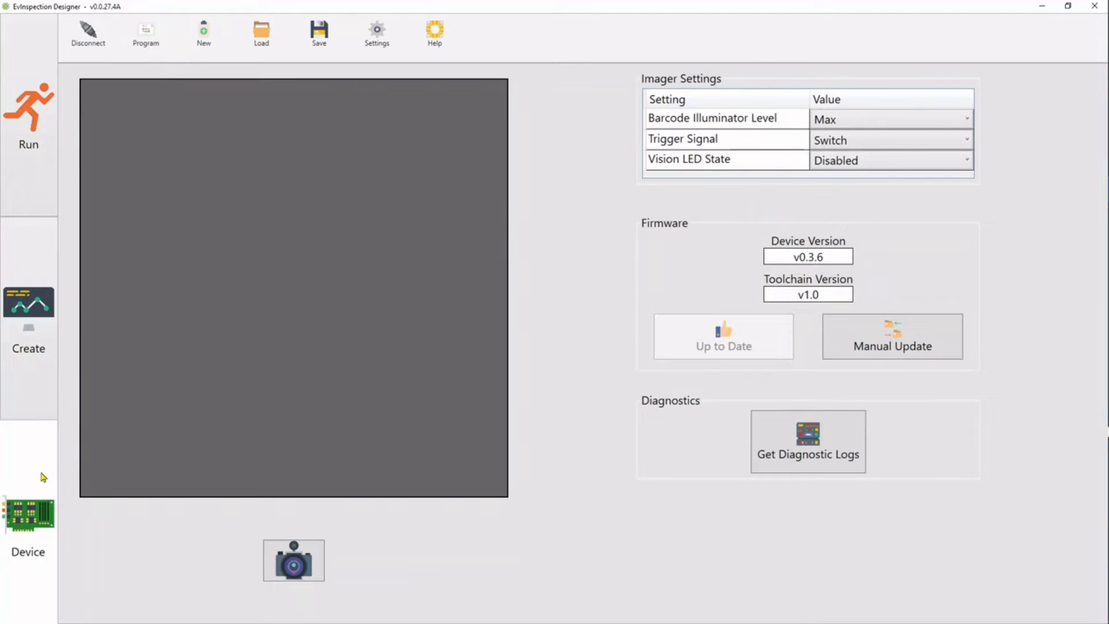
click(303, 560)
click(303, 560)
click(304, 560)
click(304, 559)
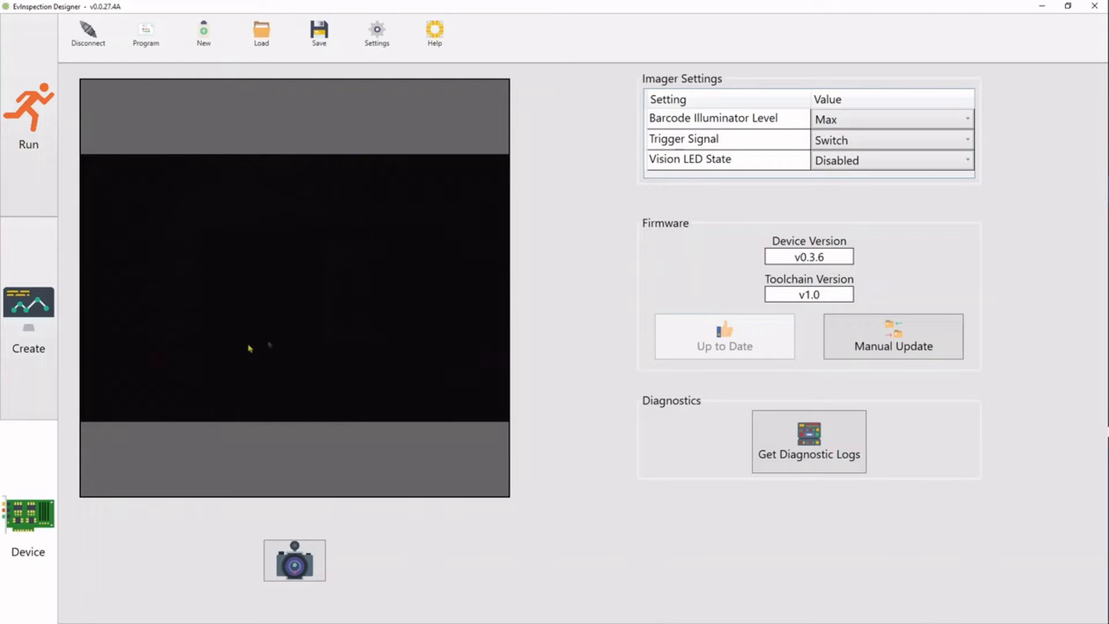
Set the imager's Vision LED State to Enabled and capture a new image
click(671, 81)
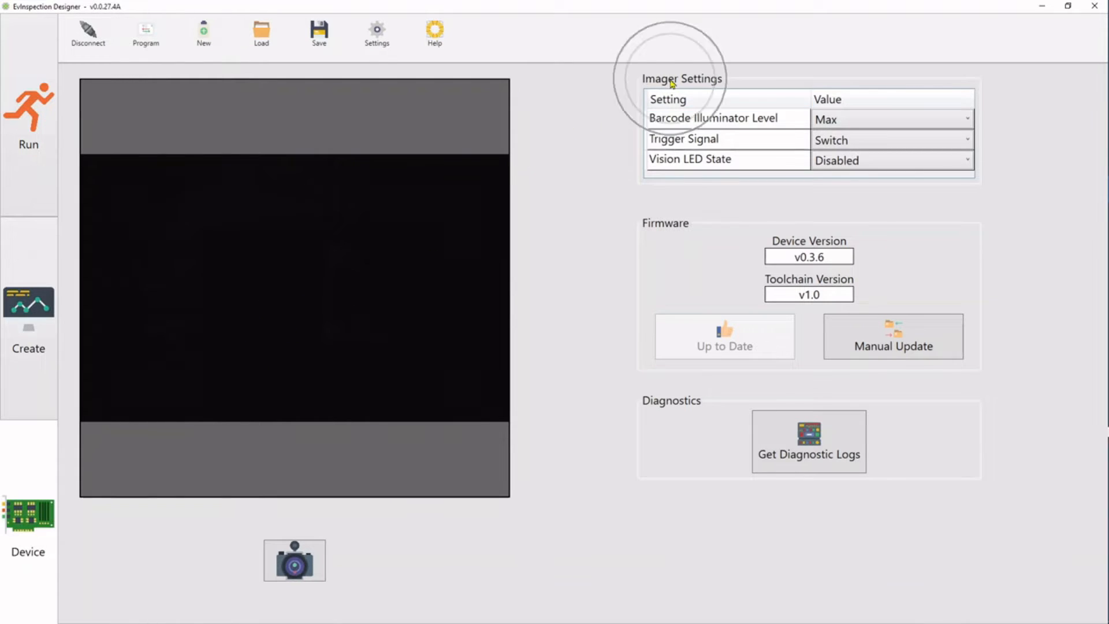
click(841, 165)
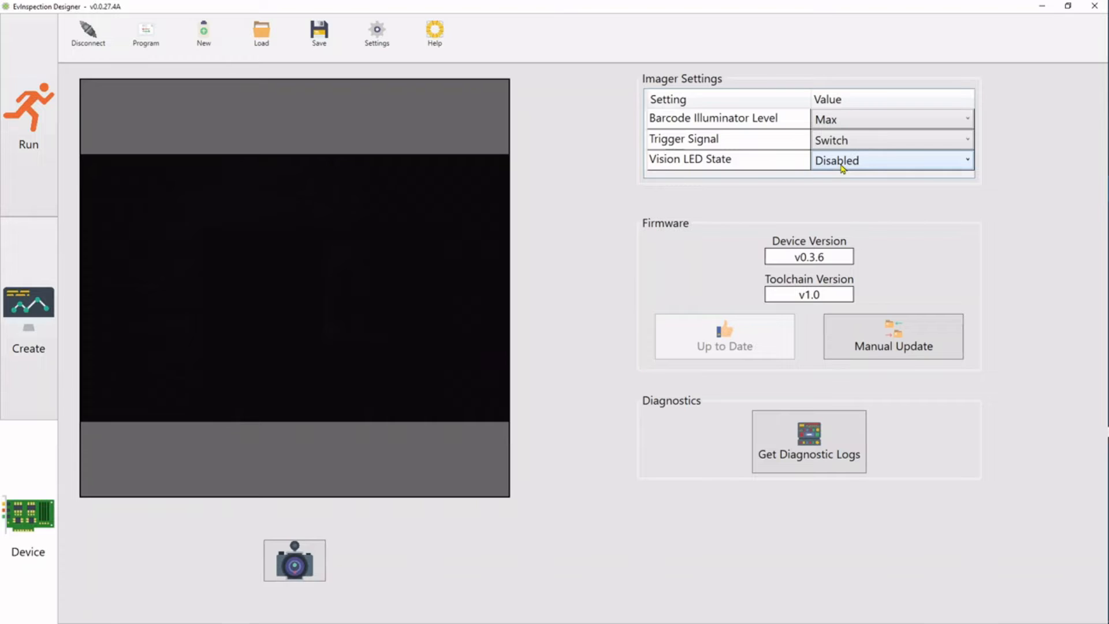
click(842, 165)
click(841, 164)
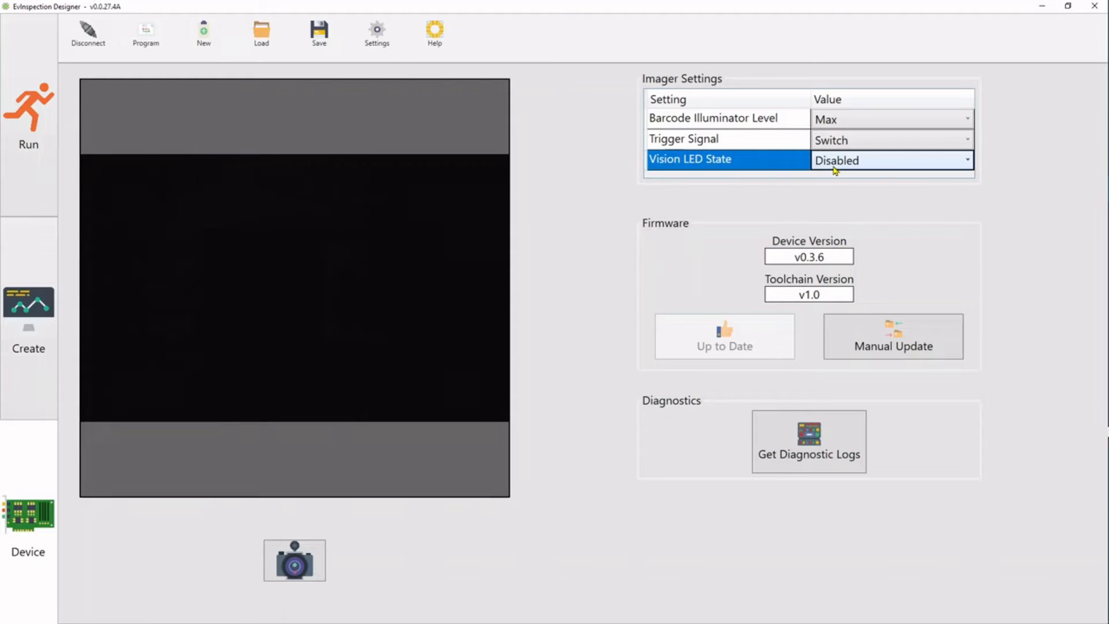
click(834, 168)
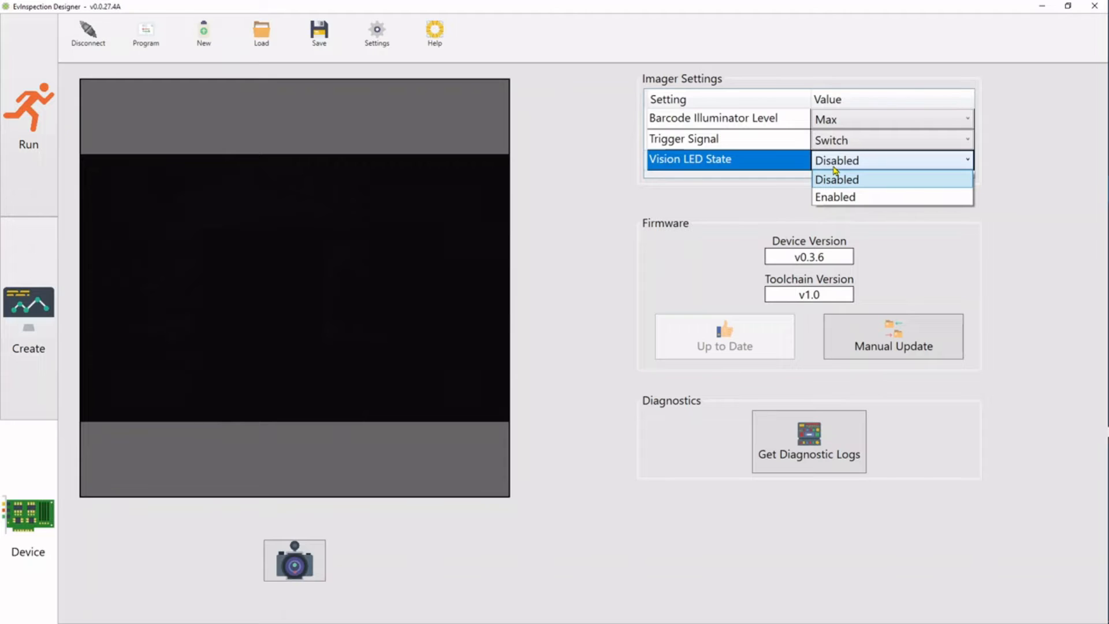
click(845, 198)
click(300, 558)
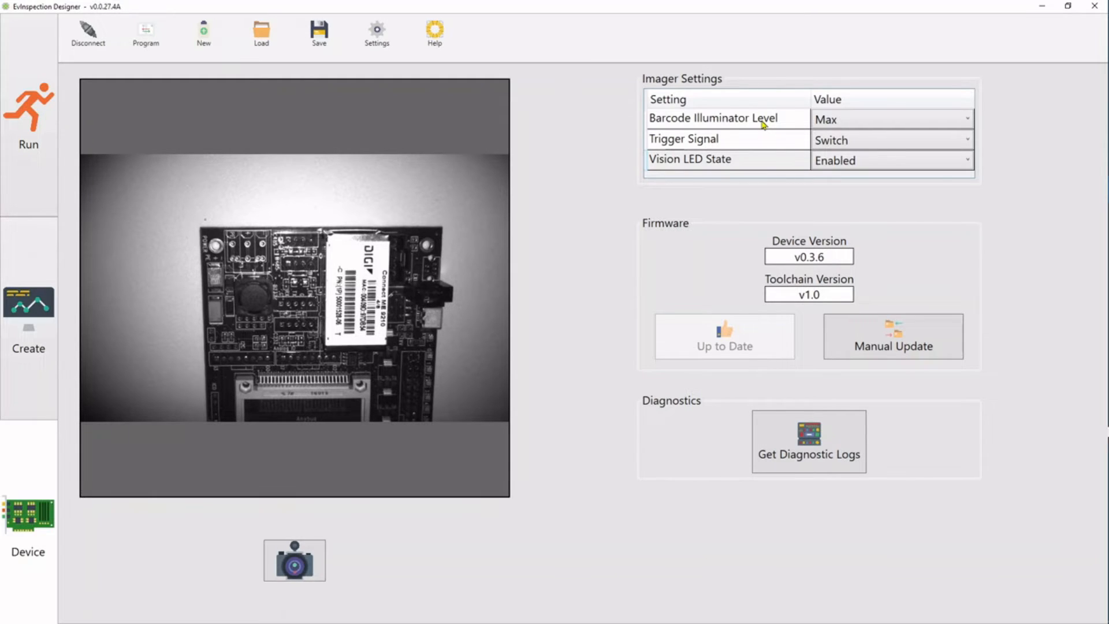
Review the available Trigger Signal options and the firmware and diagnostics sections of the device settings
click(764, 142)
click(764, 143)
click(845, 142)
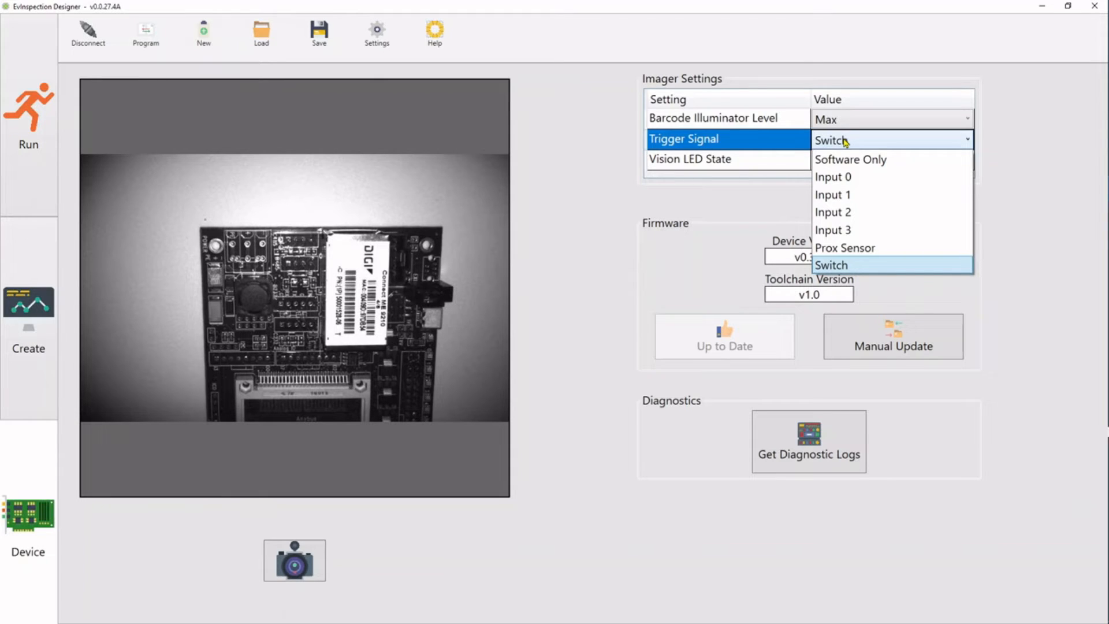
click(673, 235)
click(673, 234)
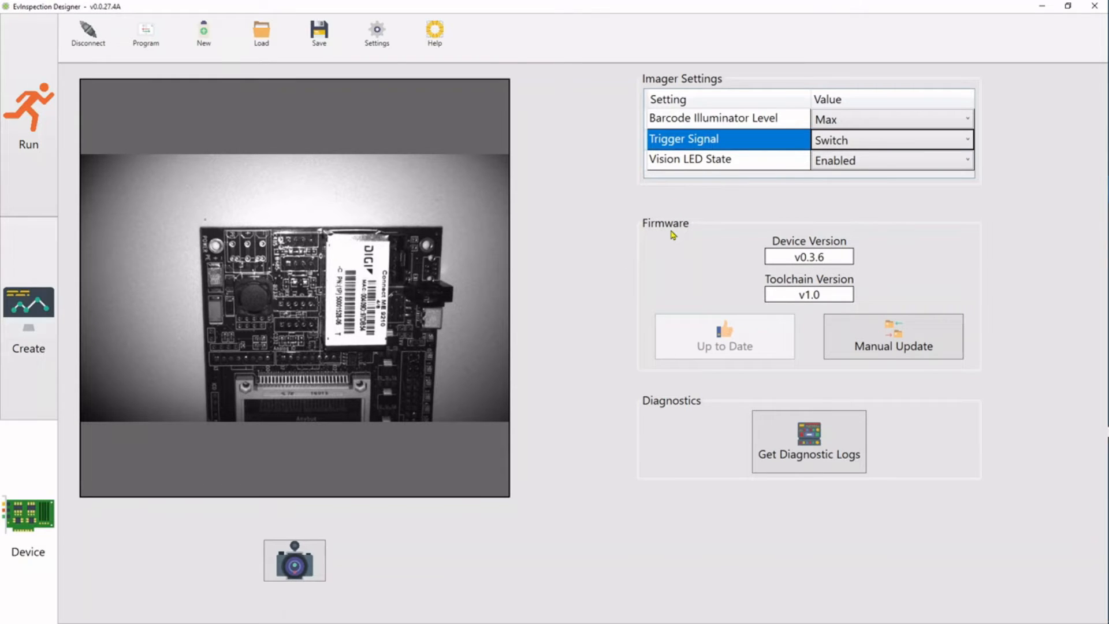
click(735, 349)
click(734, 349)
click(878, 336)
click(877, 339)
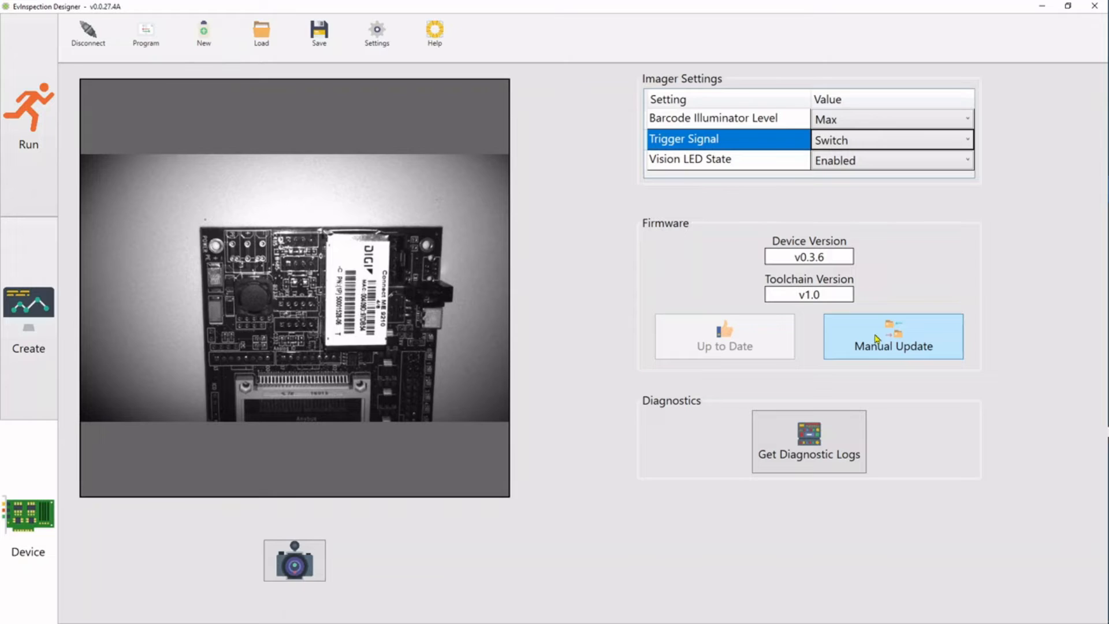
click(808, 437)
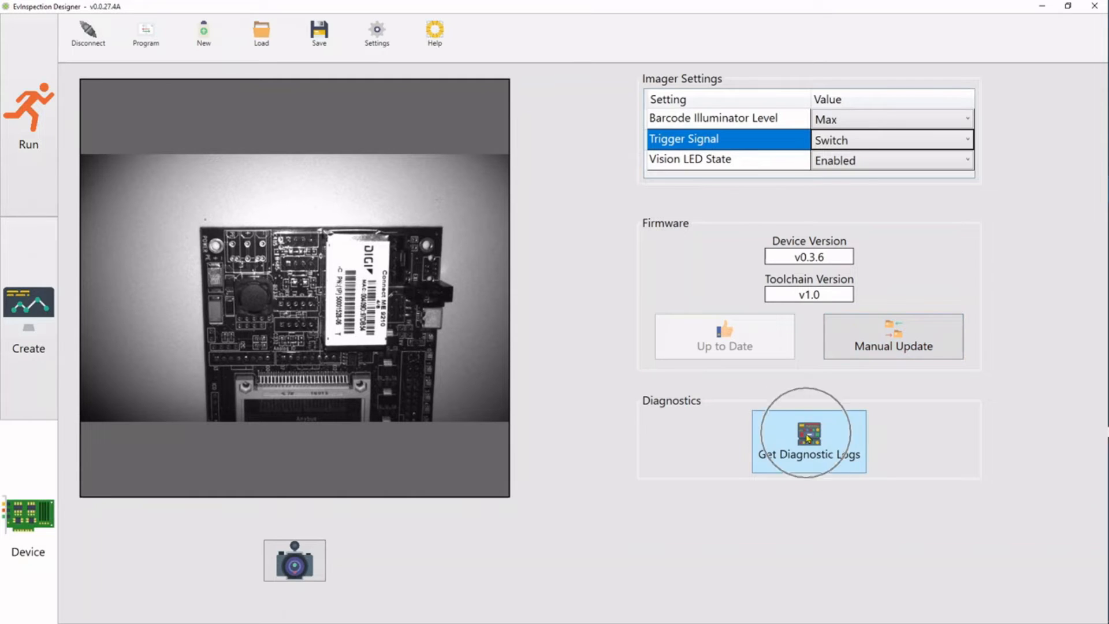
click(808, 437)
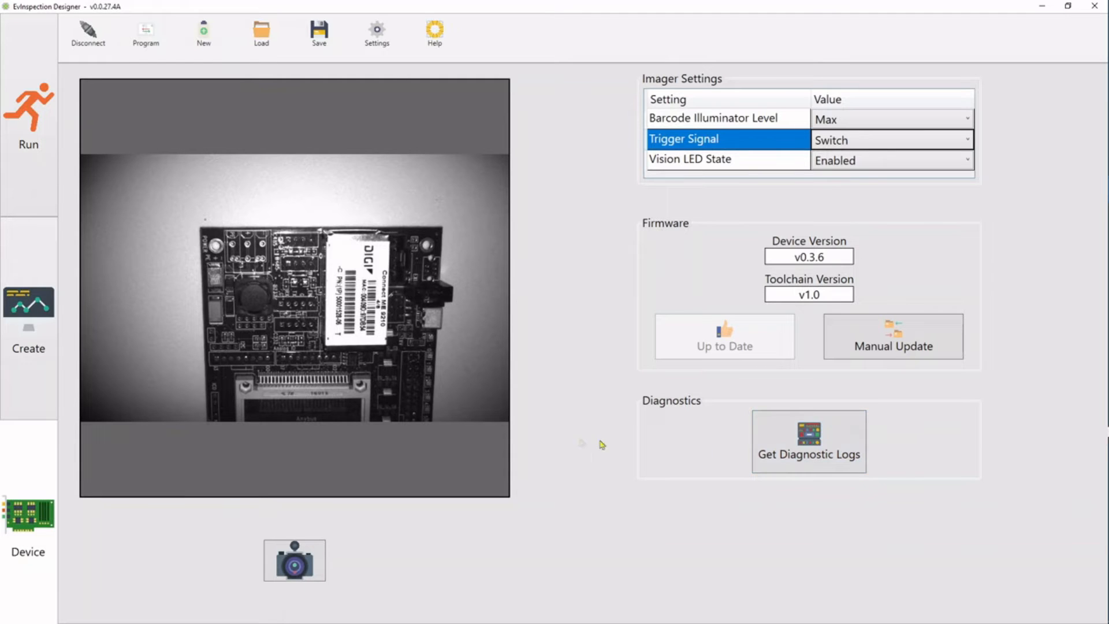
Return to the program creation page, add a Contrast tool to the program and select it
click(25, 379)
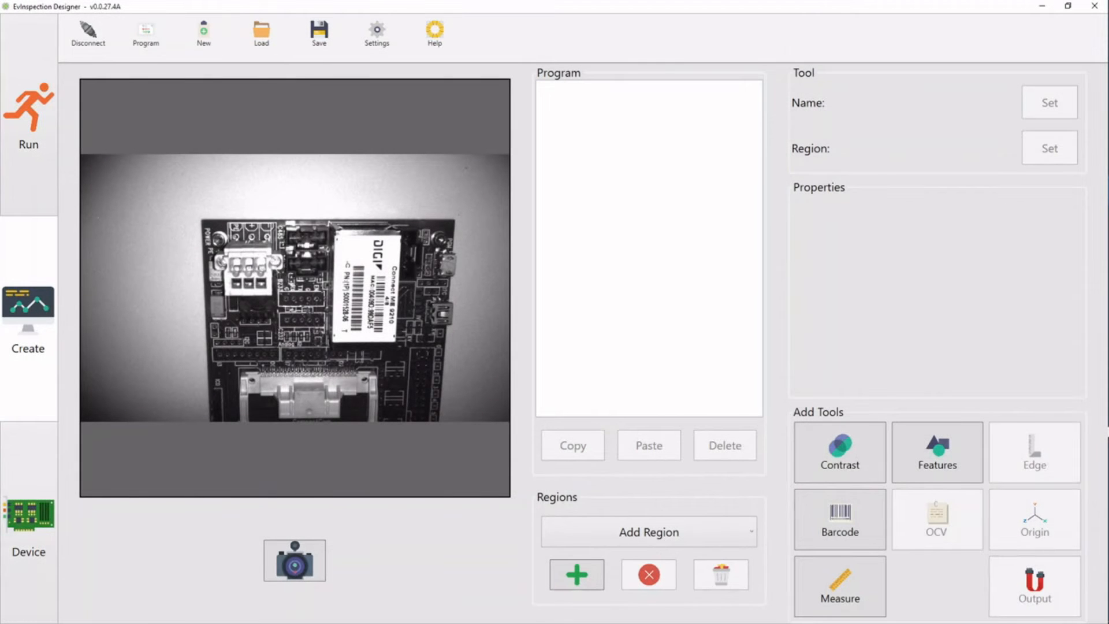
click(258, 279)
click(853, 462)
click(853, 461)
click(853, 463)
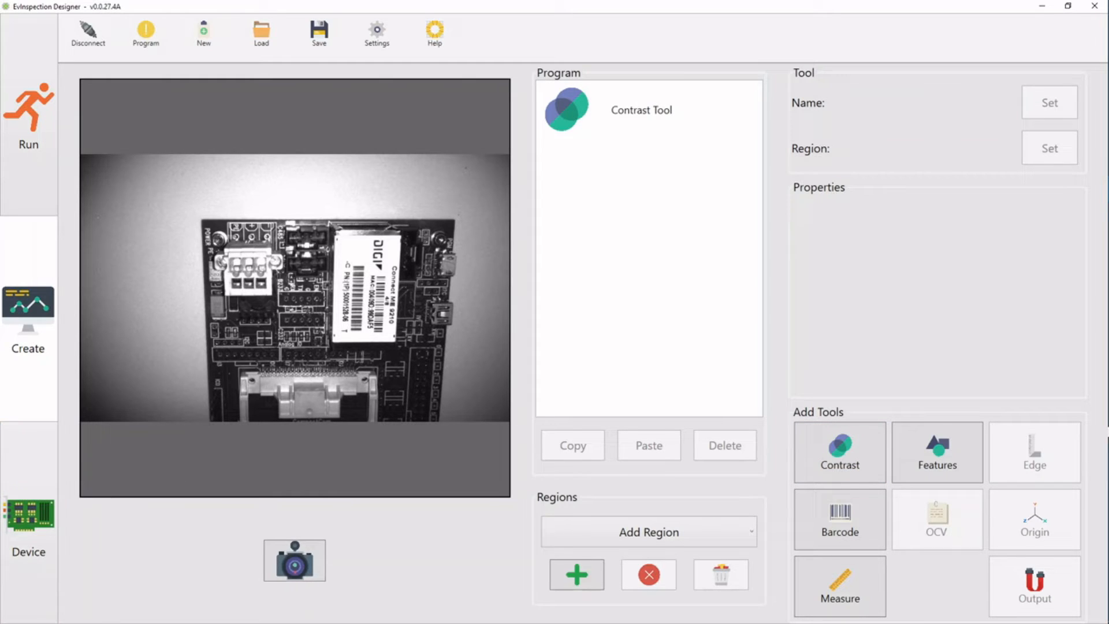
click(638, 109)
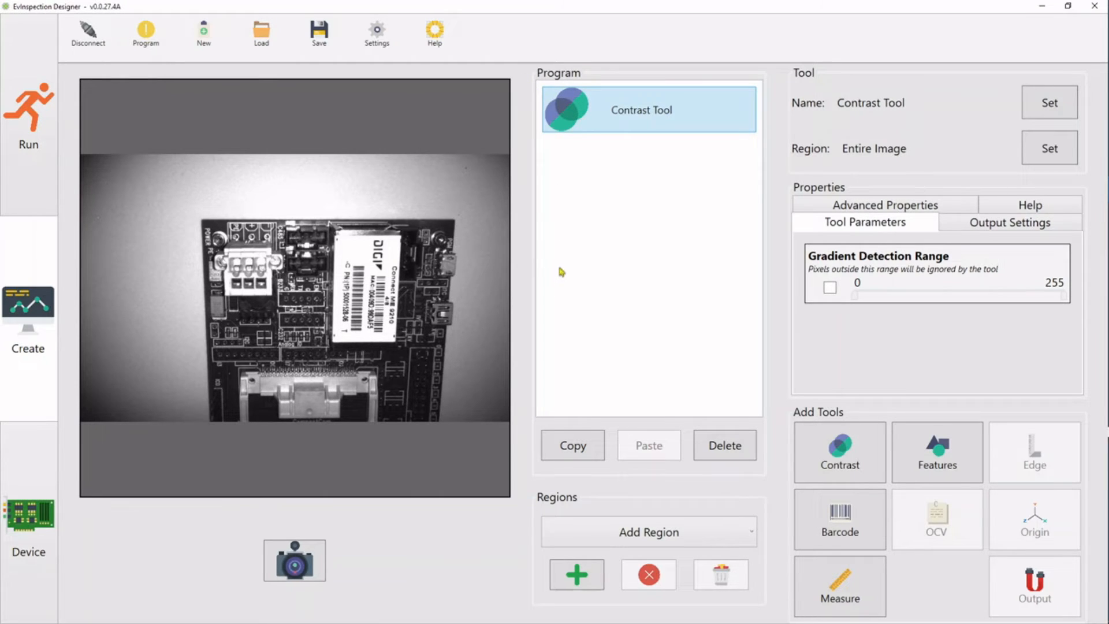
click(155, 42)
click(152, 41)
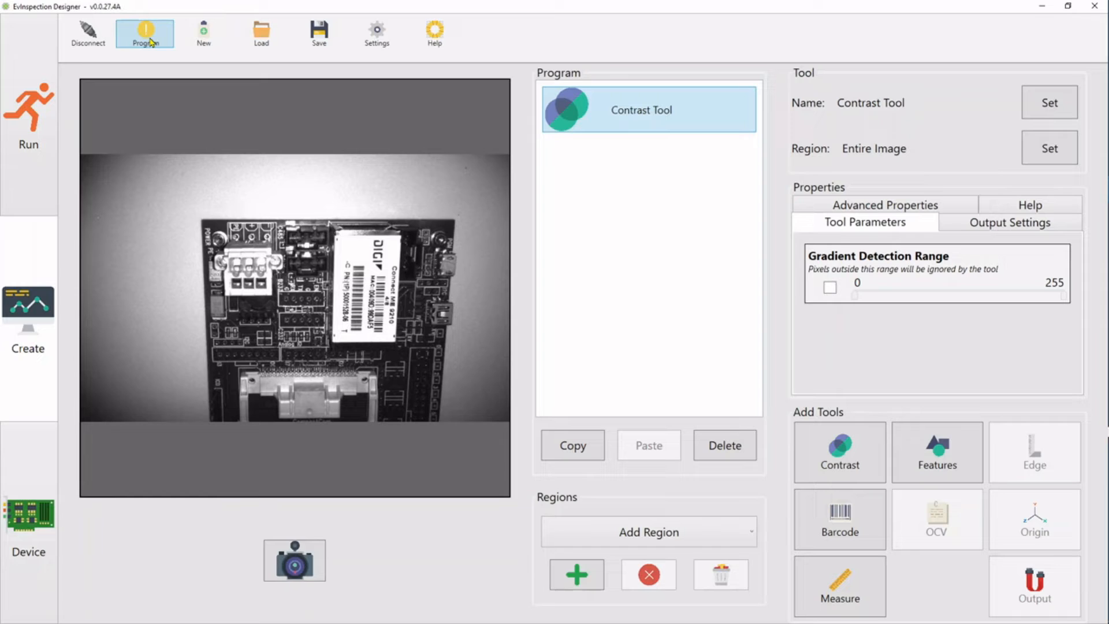
click(152, 43)
click(152, 42)
click(151, 43)
click(151, 43)
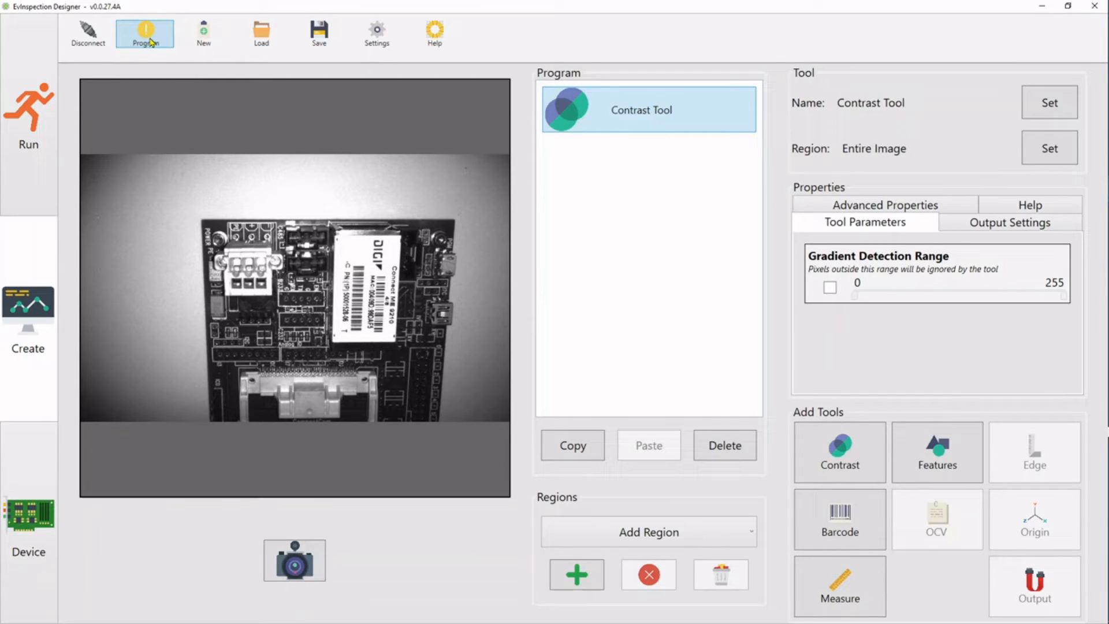
click(151, 42)
click(151, 42)
mouse_move(343, 189)
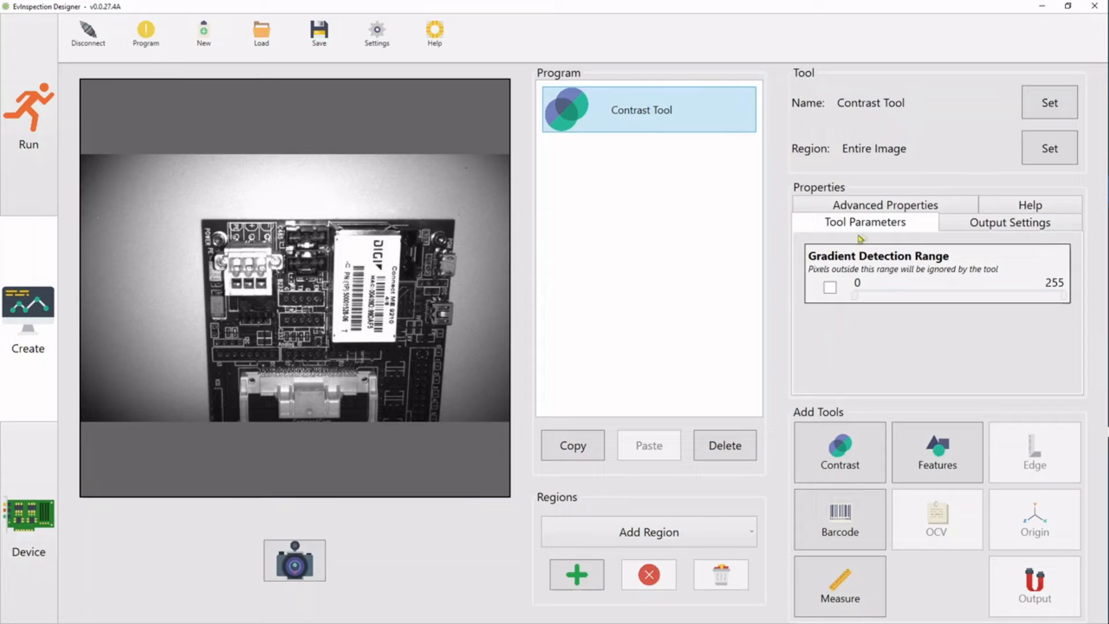
Enable the Contrast tool's Gradient Detection Range and set it to 175–255
click(884, 228)
click(884, 228)
click(831, 289)
click(830, 289)
drag(854, 295, 1000, 303)
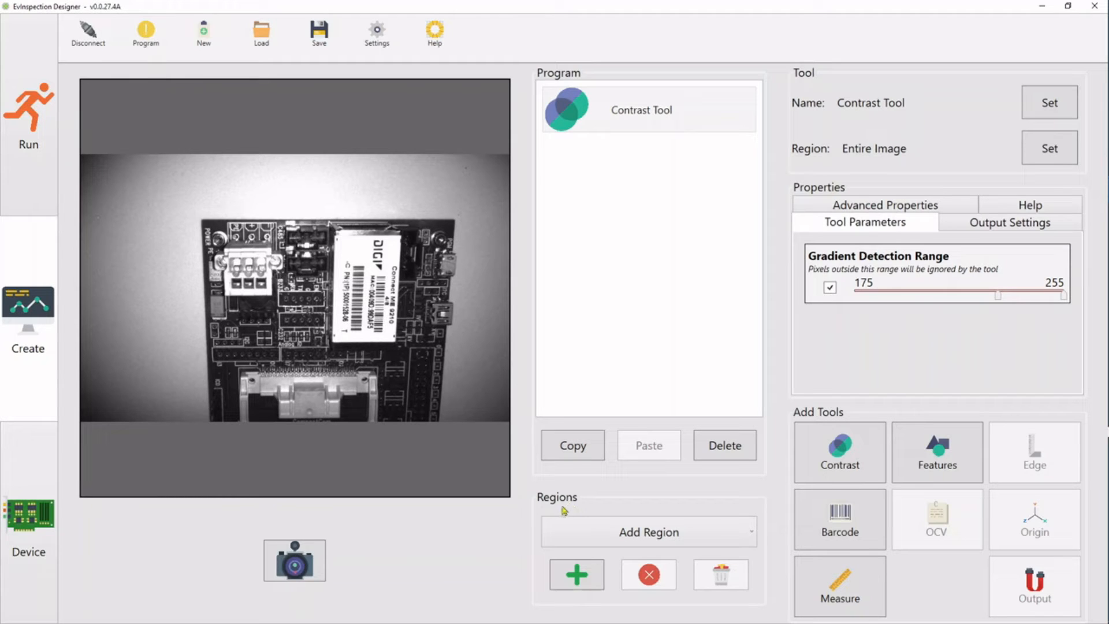
Add a new inspection region named Component1
click(575, 577)
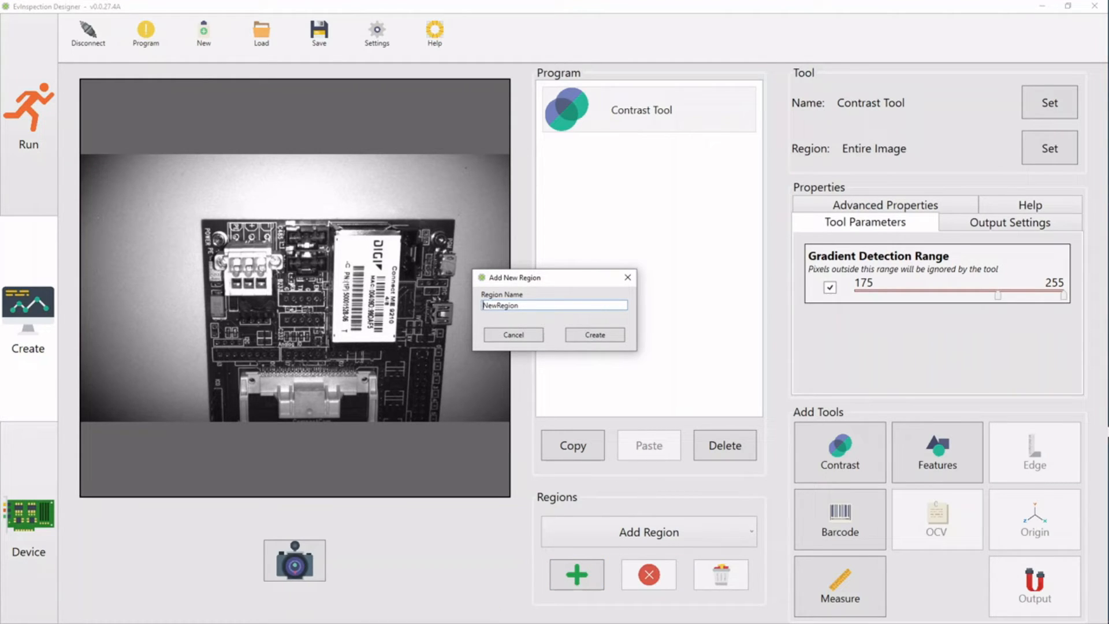
key(Delete)
key(Delete)
key(Delete)
key(Delete)
key(Delete)
key(Delete)
key(Delete)
key(Delete)
key(Delete)
text(Cp)
key(BackSpace)
text(omponent1)
click(576, 338)
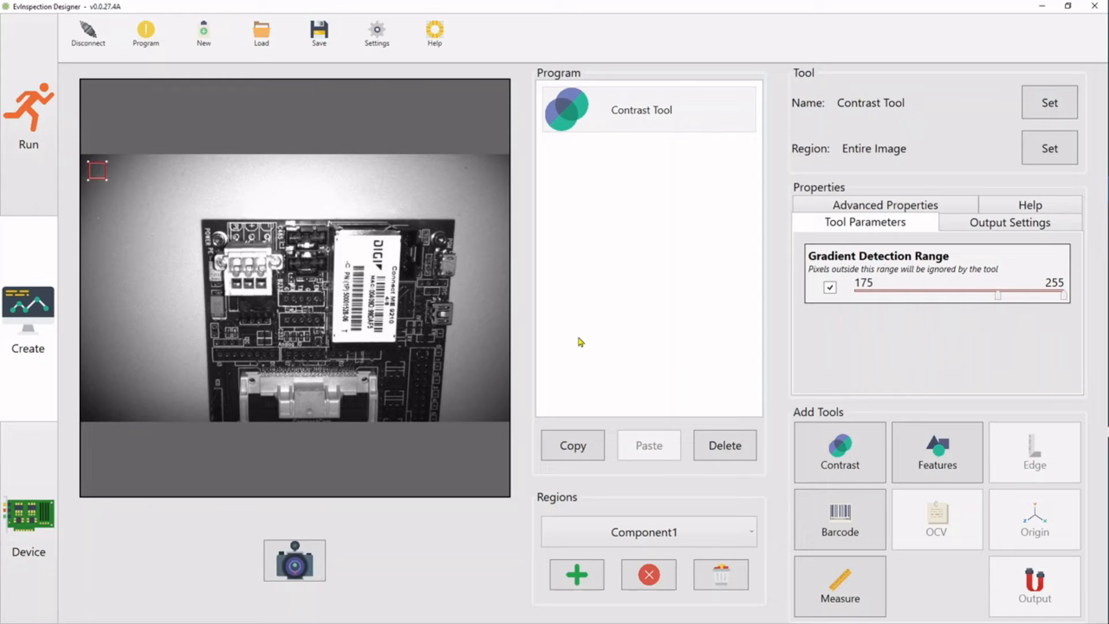
Move and resize the Component1 region so it frames the white connector near the board's upper-left corner
click(102, 187)
click(101, 179)
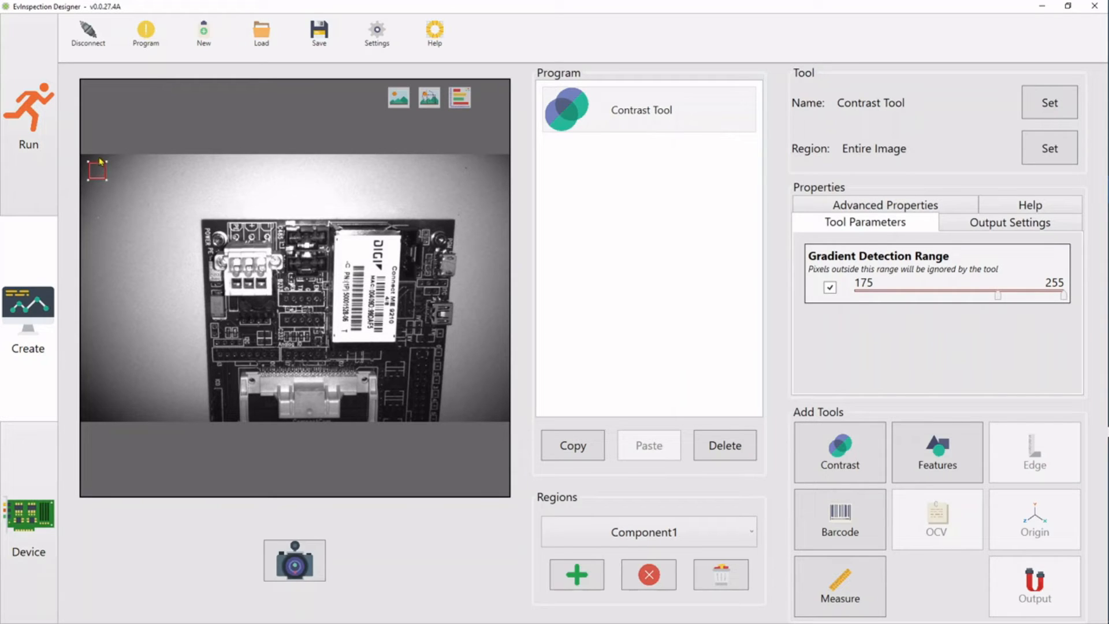
drag(101, 166, 276, 297)
drag(246, 236, 245, 242)
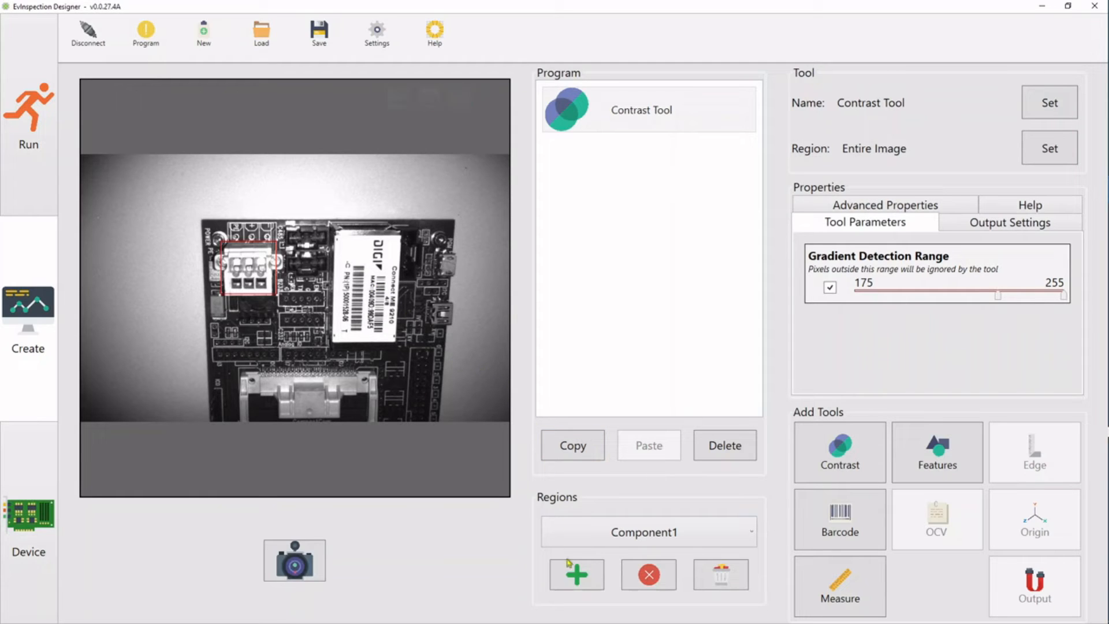
Add a second region named NewRegion and enlarge it over the upper-right area of the camera image
click(574, 576)
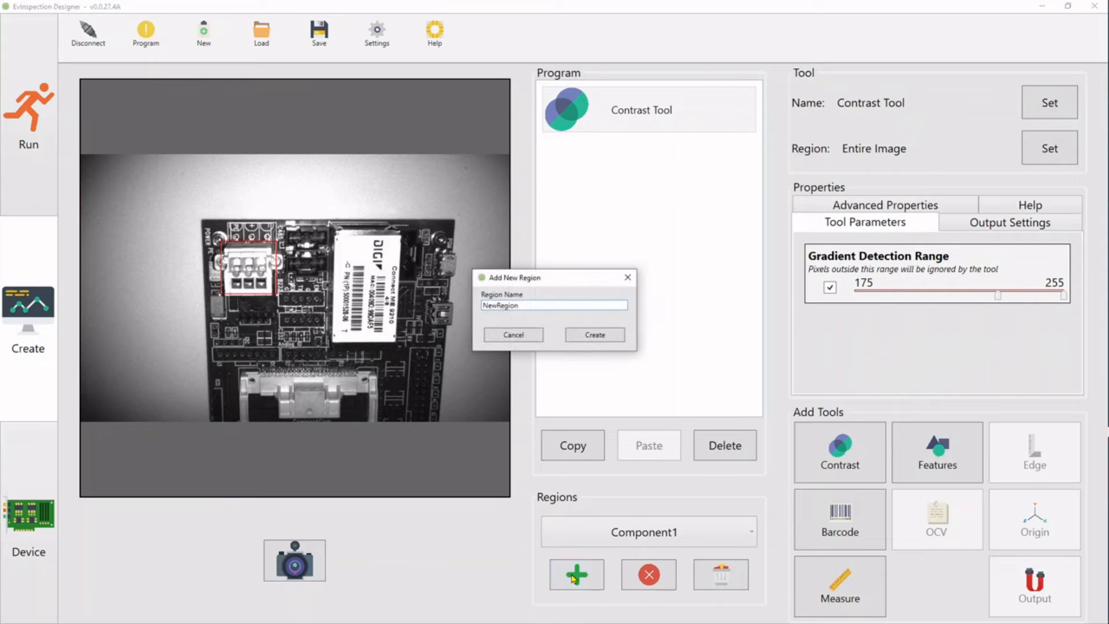
click(613, 340)
click(612, 339)
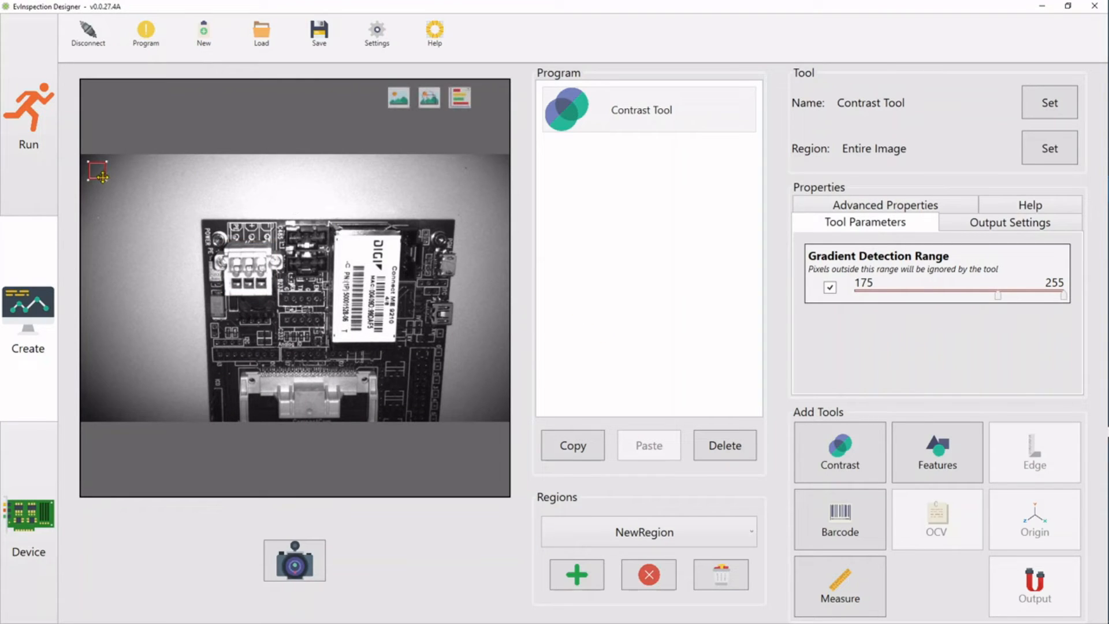
drag(100, 167, 457, 210)
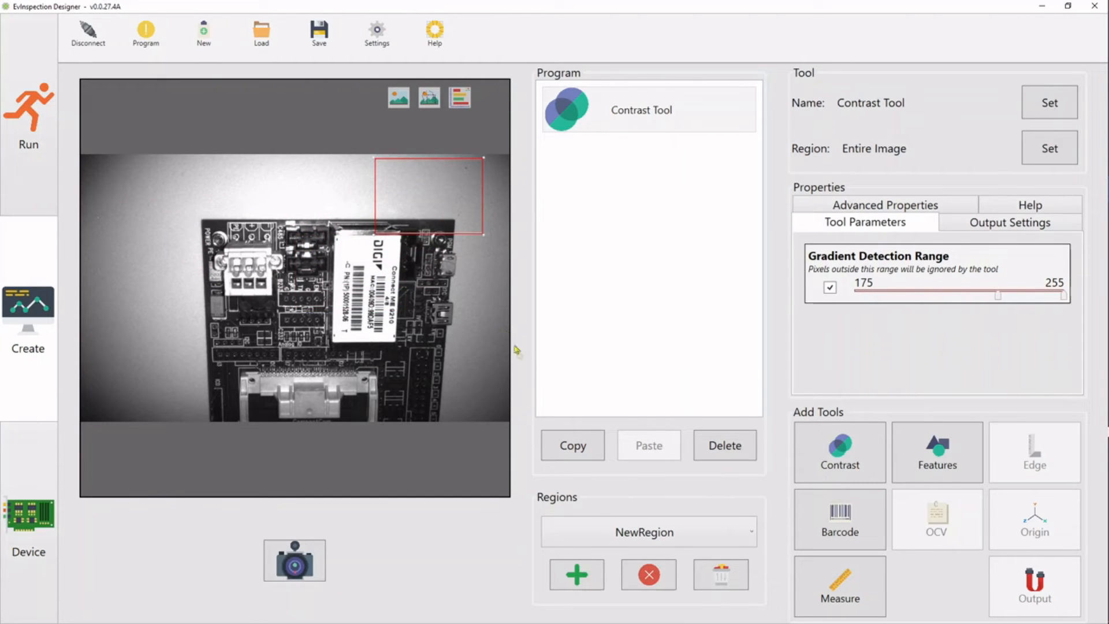
Switch the active region between Component1 and NewRegion, finishing with Component1 selected
click(608, 531)
click(608, 531)
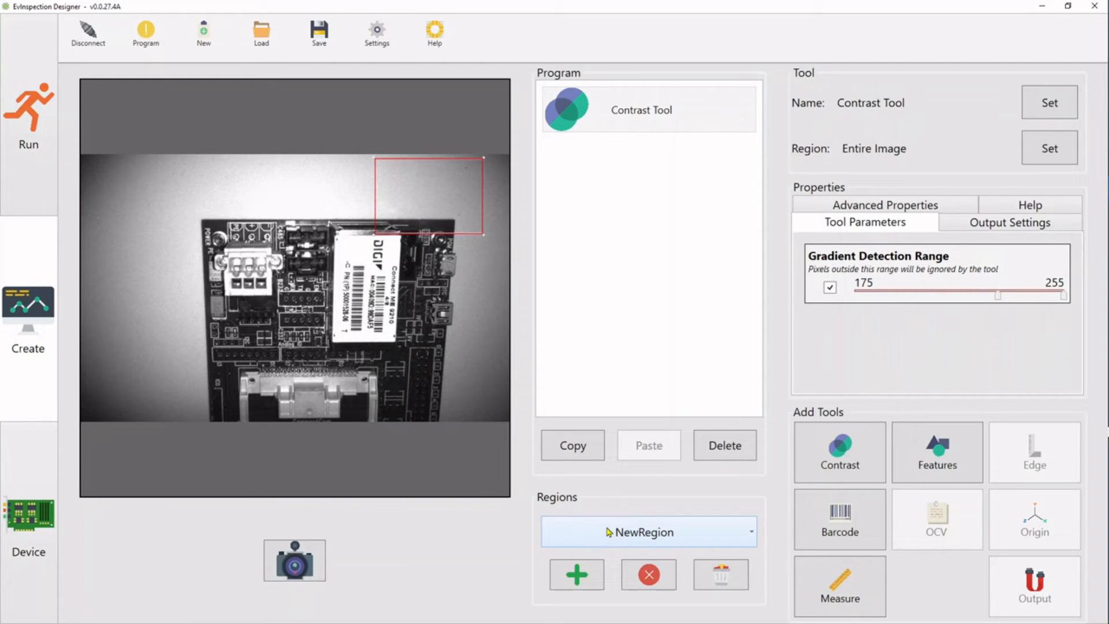
click(608, 531)
click(614, 558)
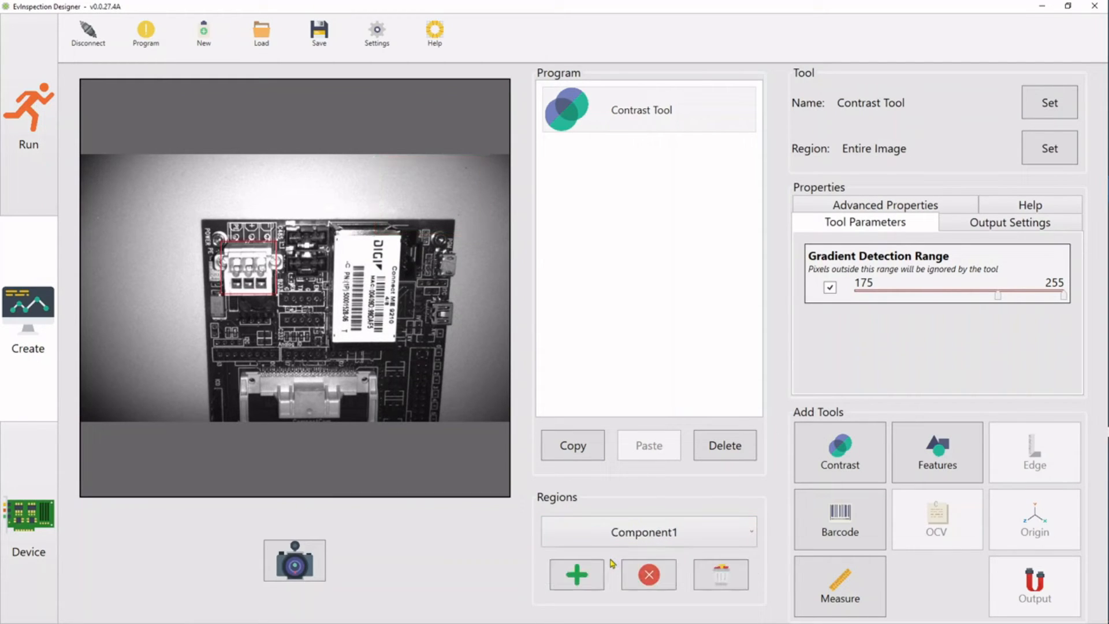
click(614, 534)
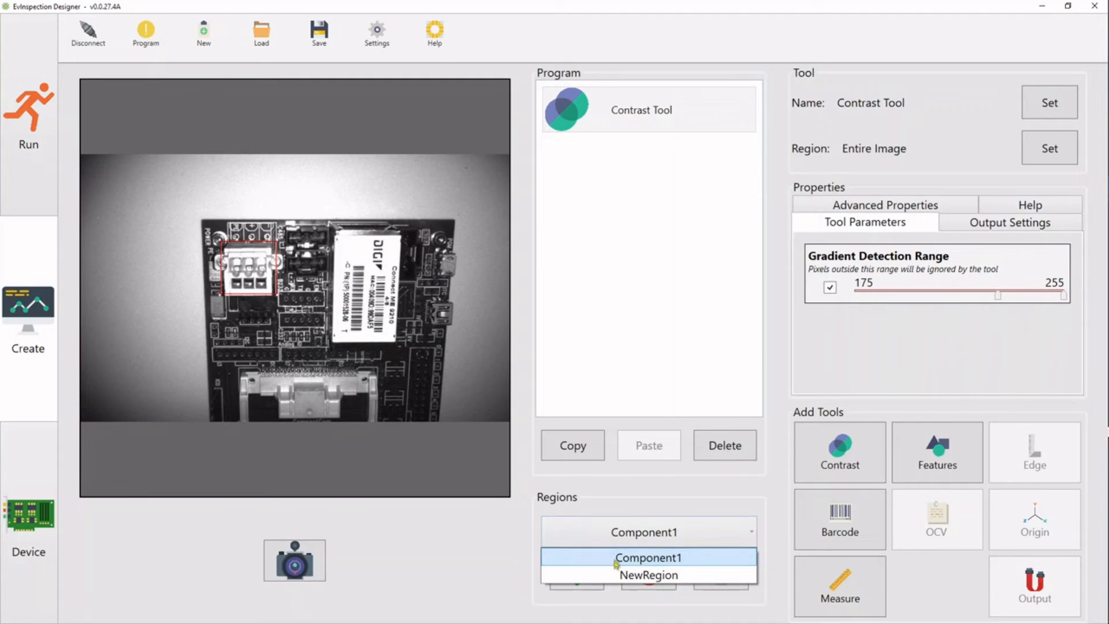
click(618, 575)
click(623, 539)
click(623, 557)
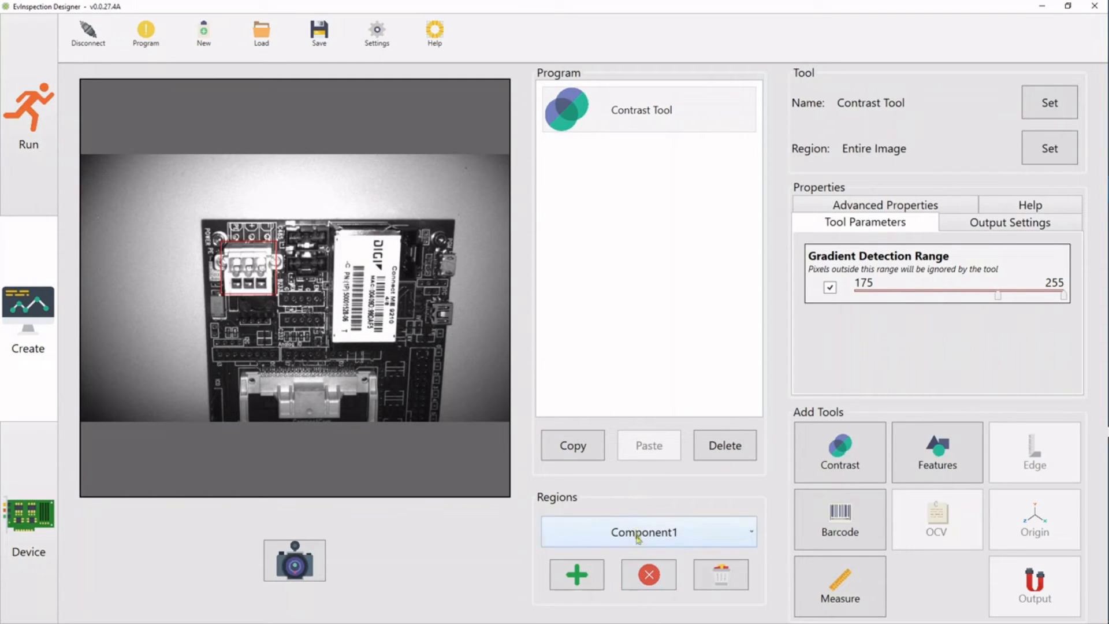
Clear the active region selection and permanently delete the NewRegion region
click(651, 579)
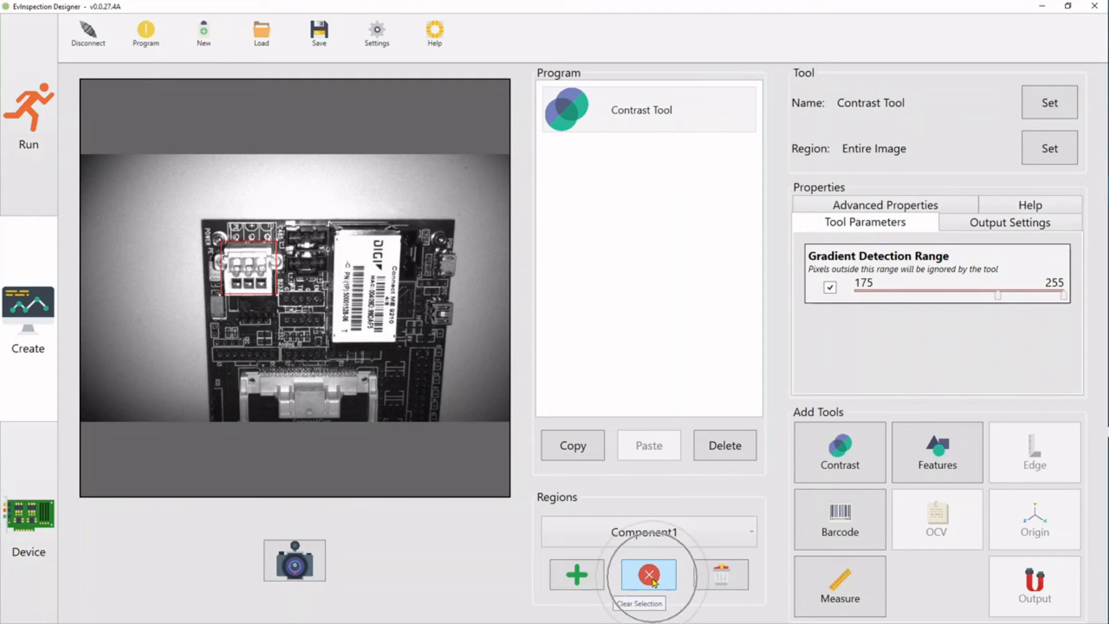
click(651, 578)
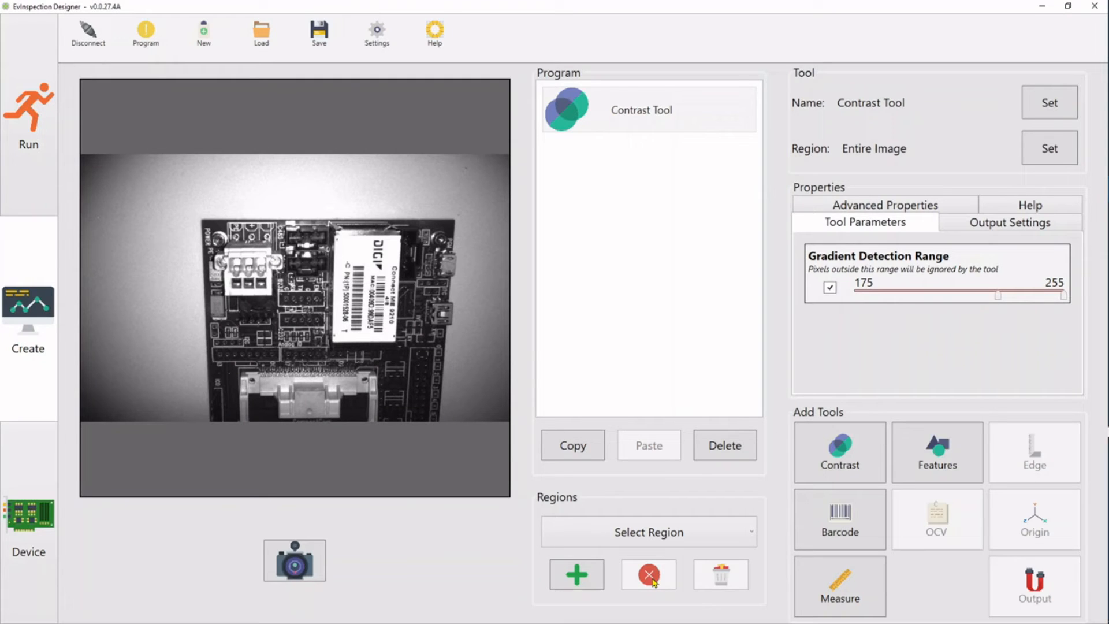
click(663, 540)
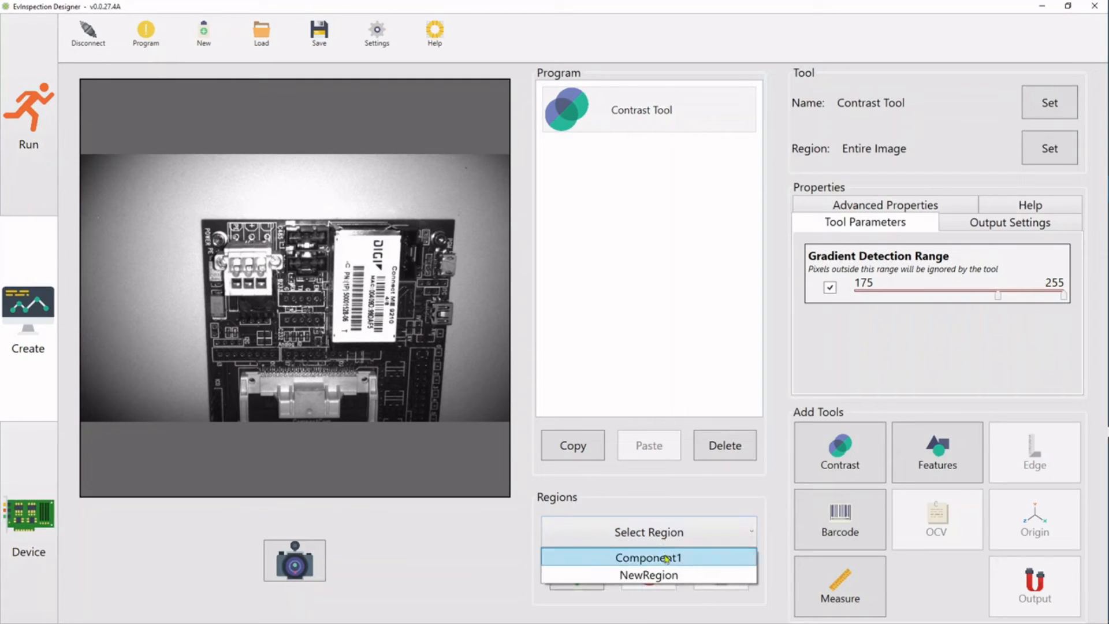
click(668, 576)
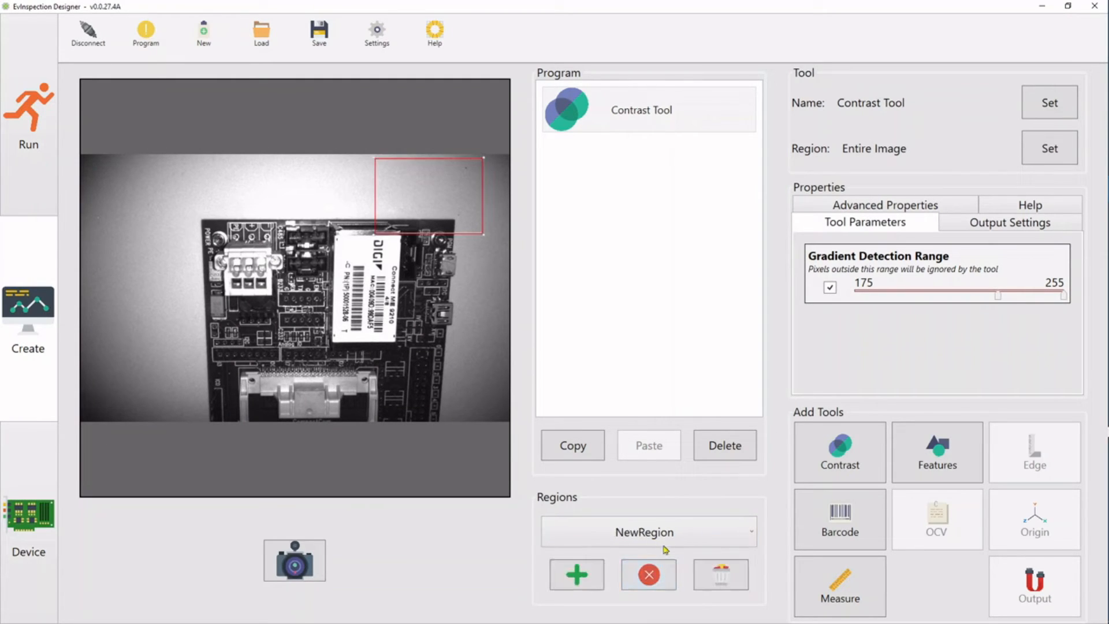
click(712, 578)
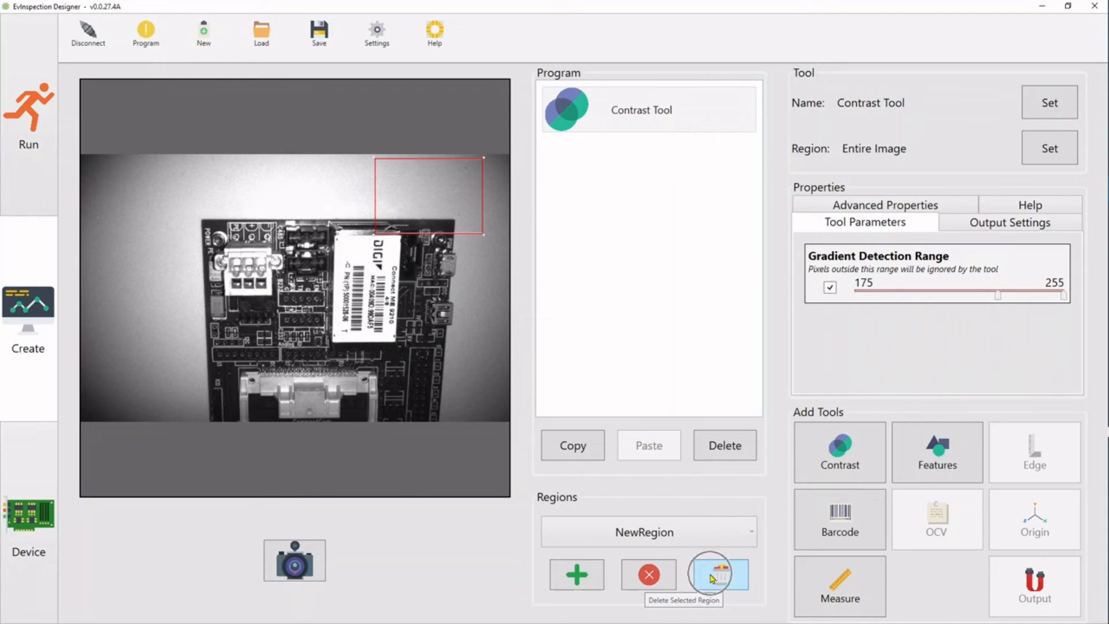
click(711, 577)
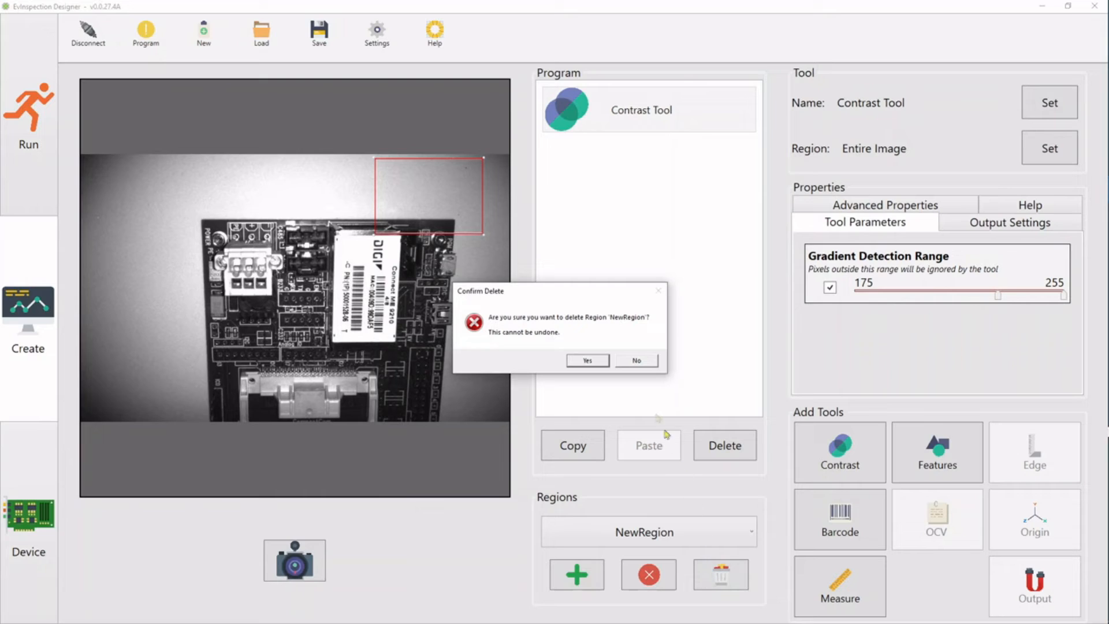
click(589, 361)
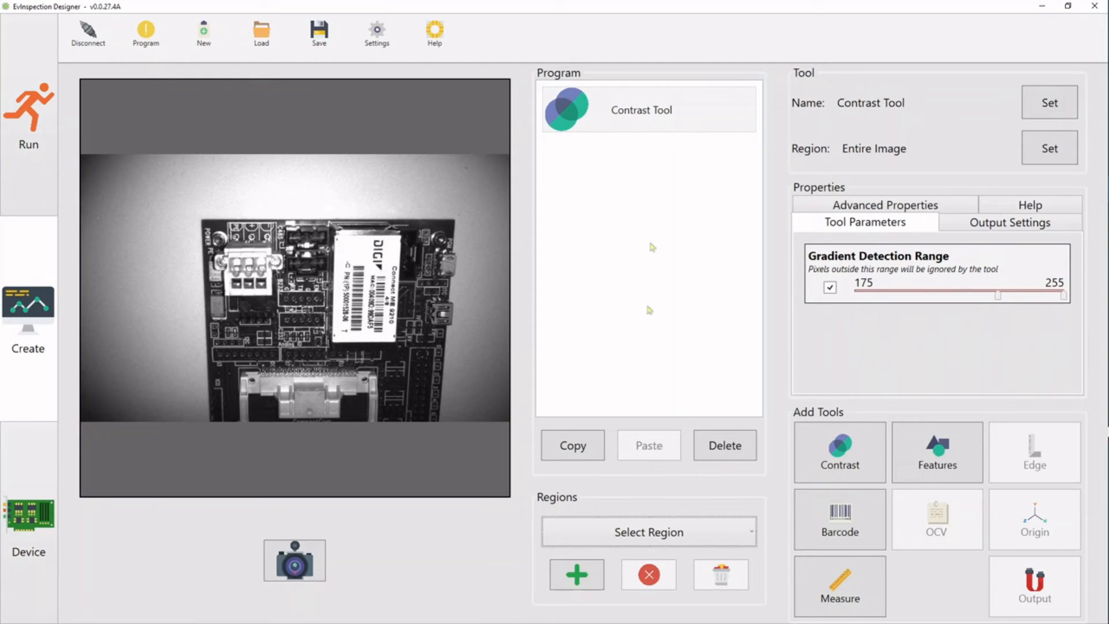
Assign the Component1 region to the Contrast Tool as its inspection area
click(646, 118)
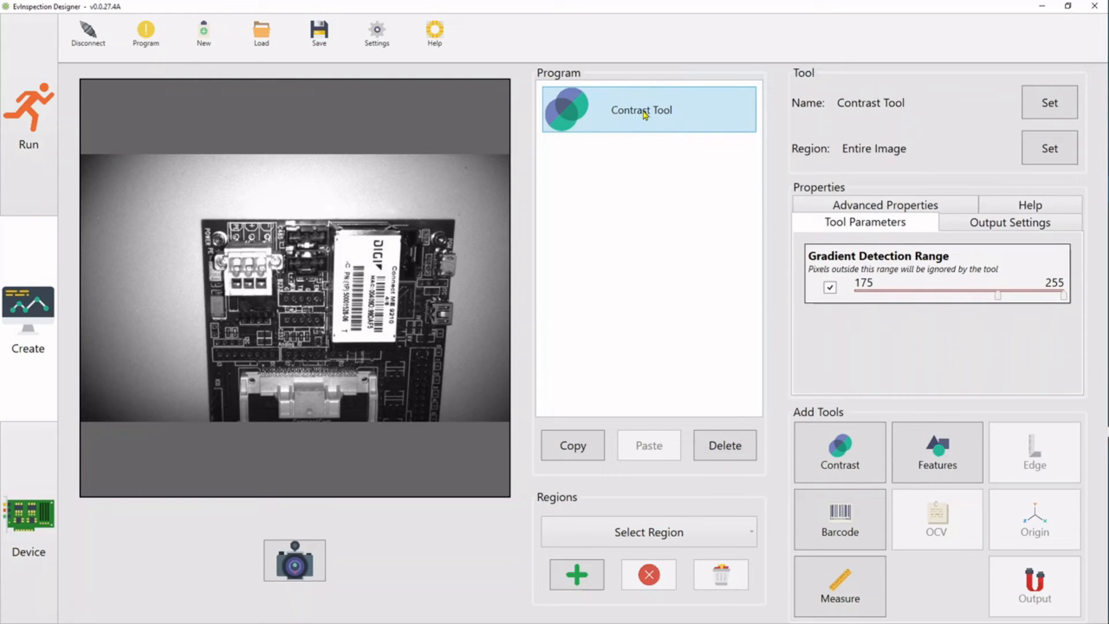
click(1070, 152)
click(1066, 152)
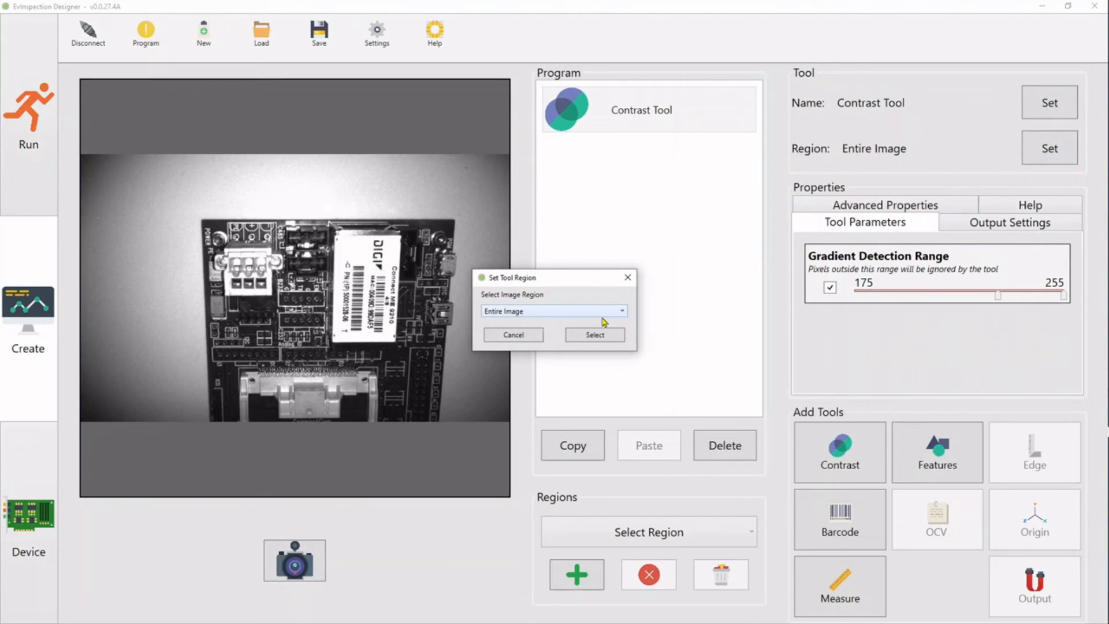
click(604, 321)
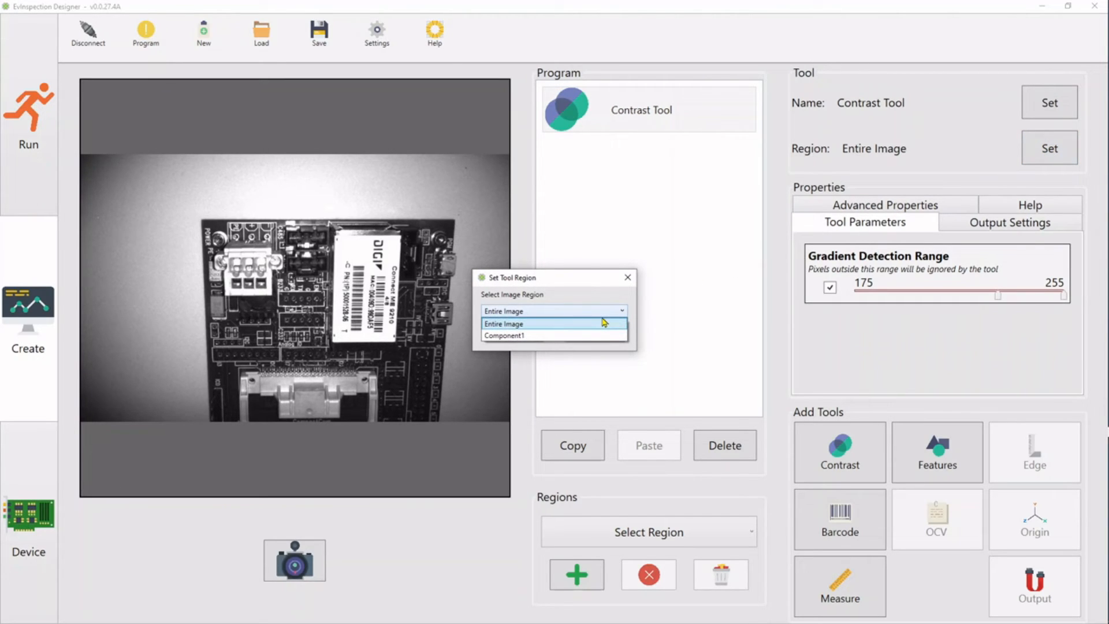
click(600, 335)
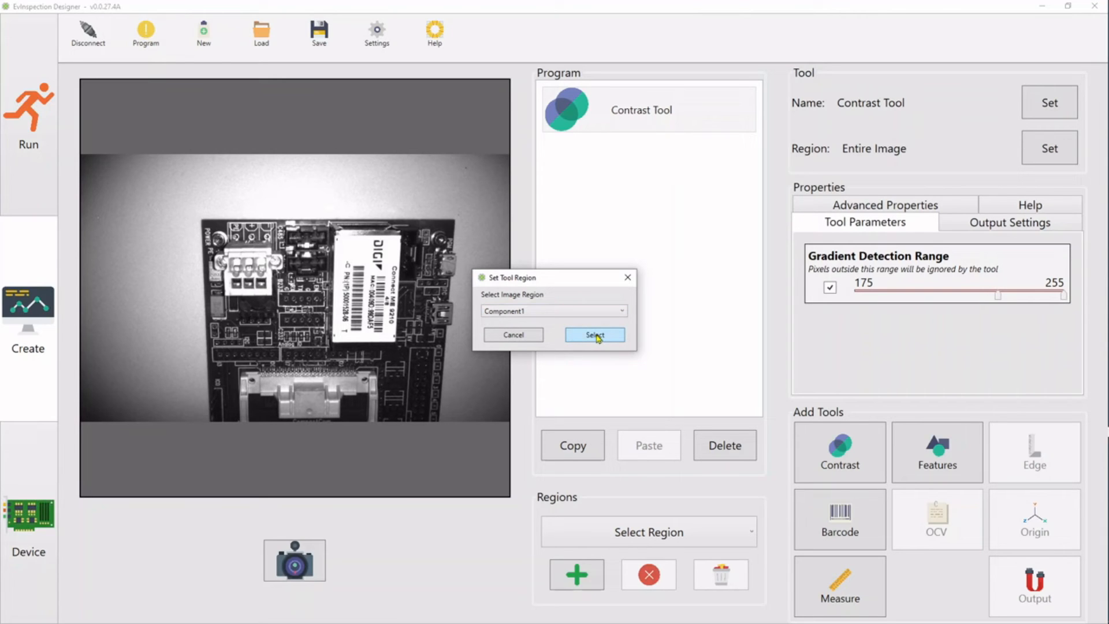
click(597, 338)
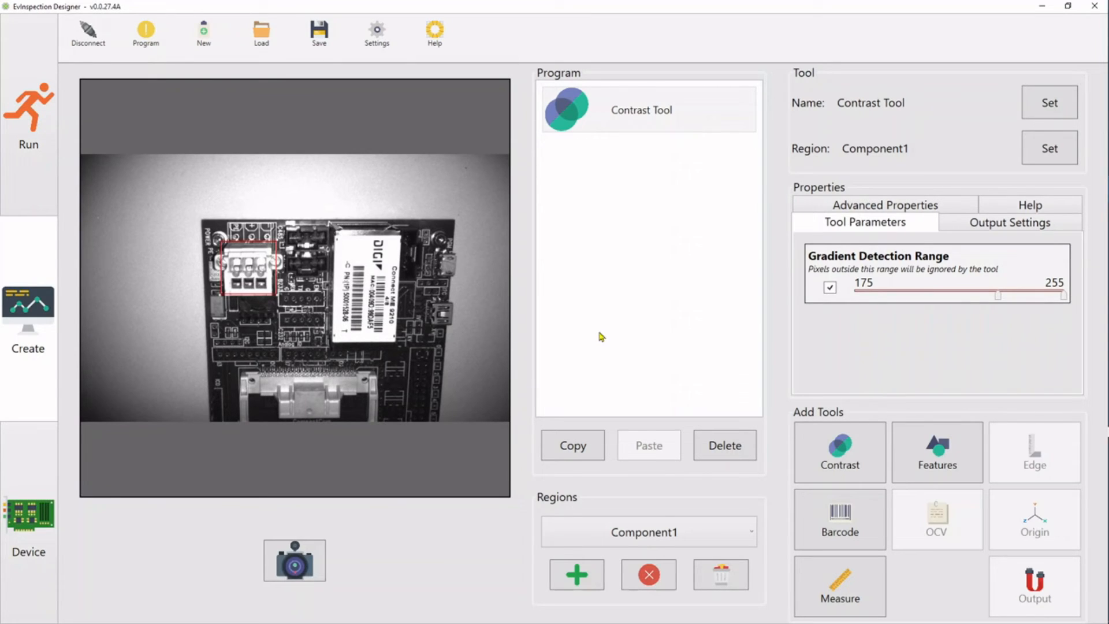
Rename the Contrast Tool as Component 1
click(1043, 109)
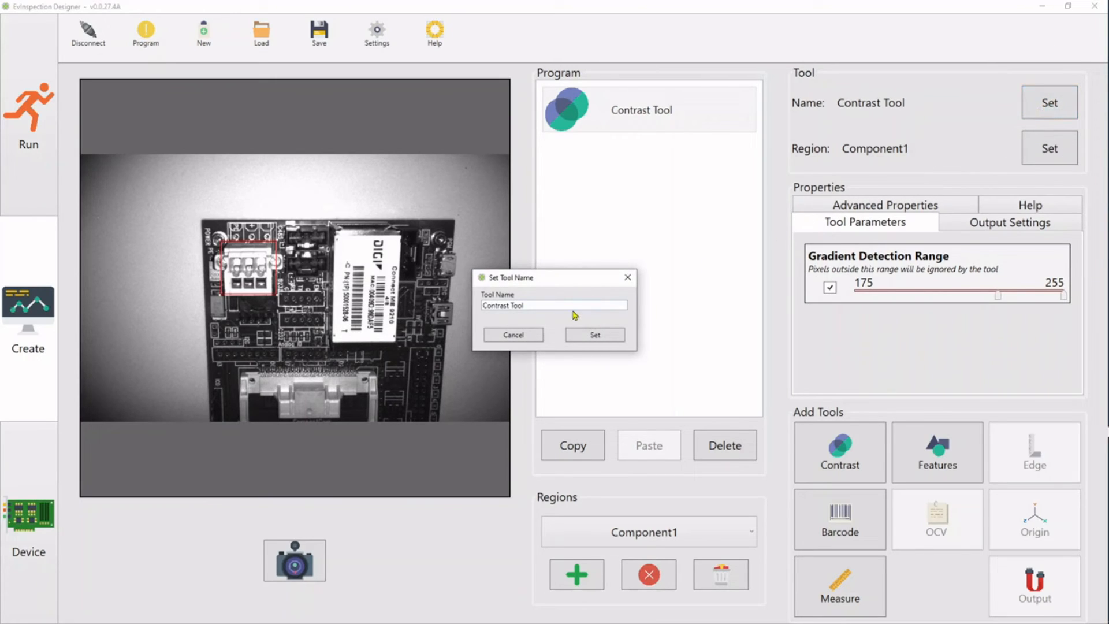
triple_click(565, 305)
text(Component 1)
click(578, 337)
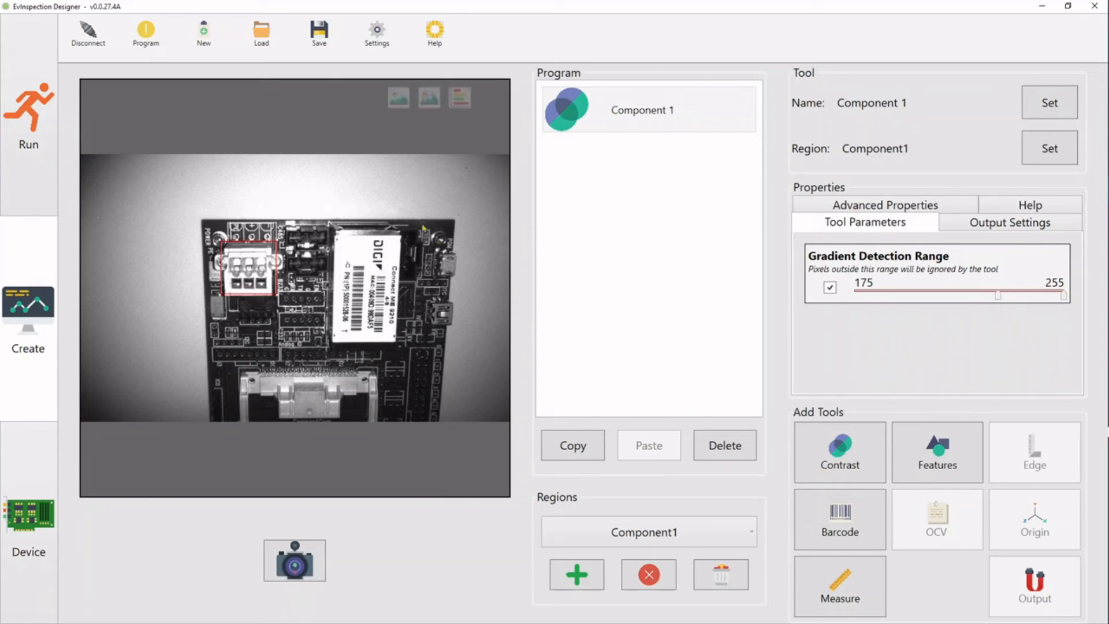
Program the device with the current inspection program and capture a new image to test the Component 1 tool
click(144, 36)
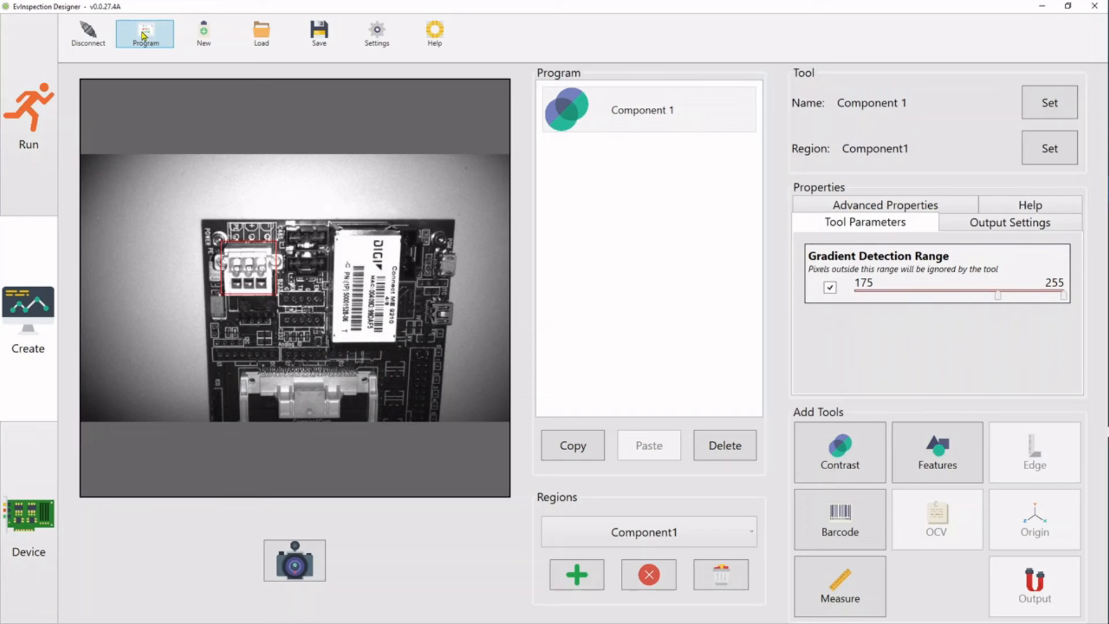
mouse_move(274, 282)
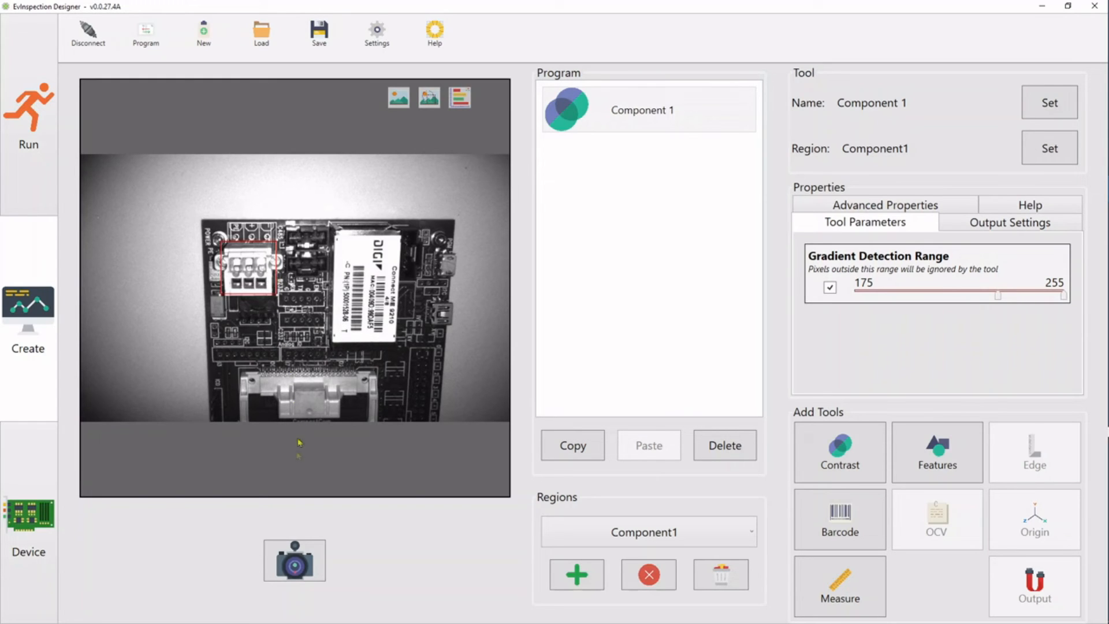
click(311, 571)
click(311, 571)
click(311, 571)
click(310, 570)
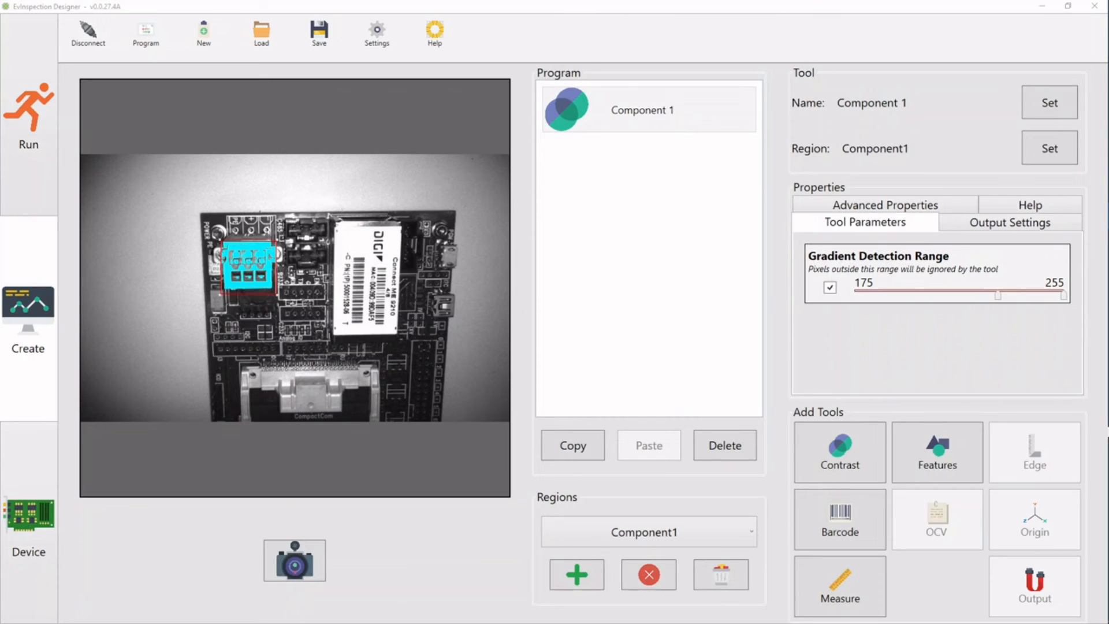
Switch to the Run view and examine the Component 1 result, its tool output and the digital output states
click(46, 155)
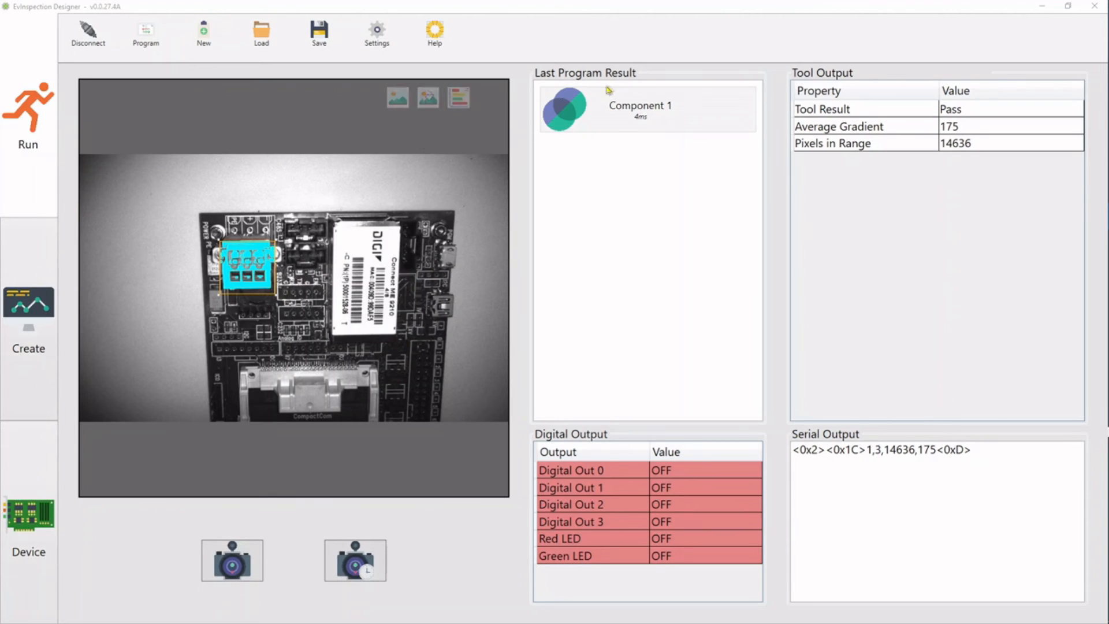
click(629, 110)
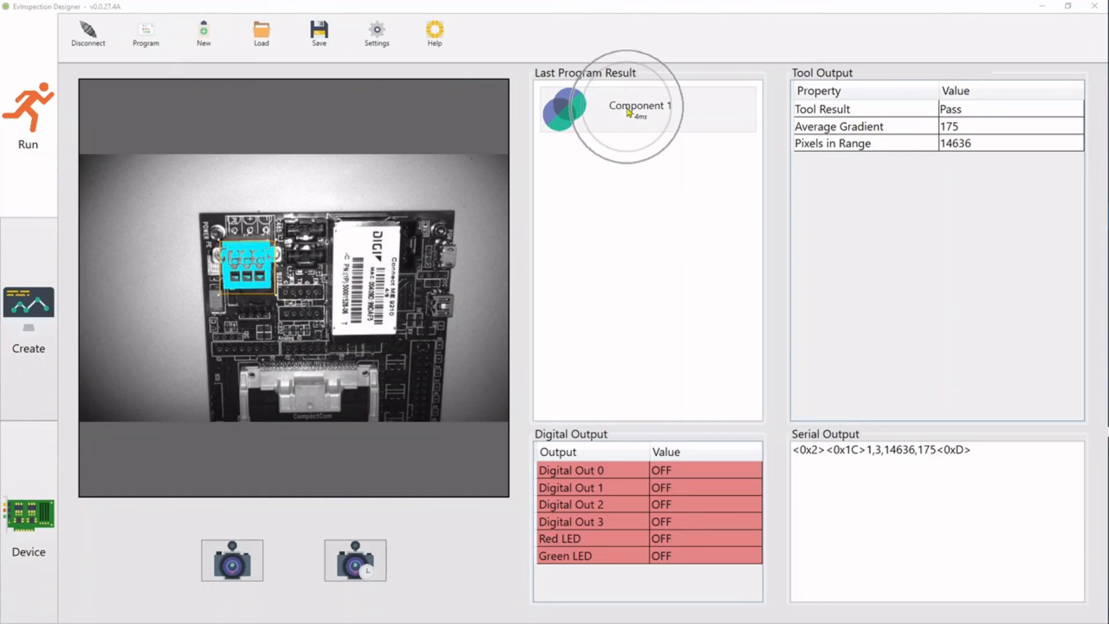
click(614, 115)
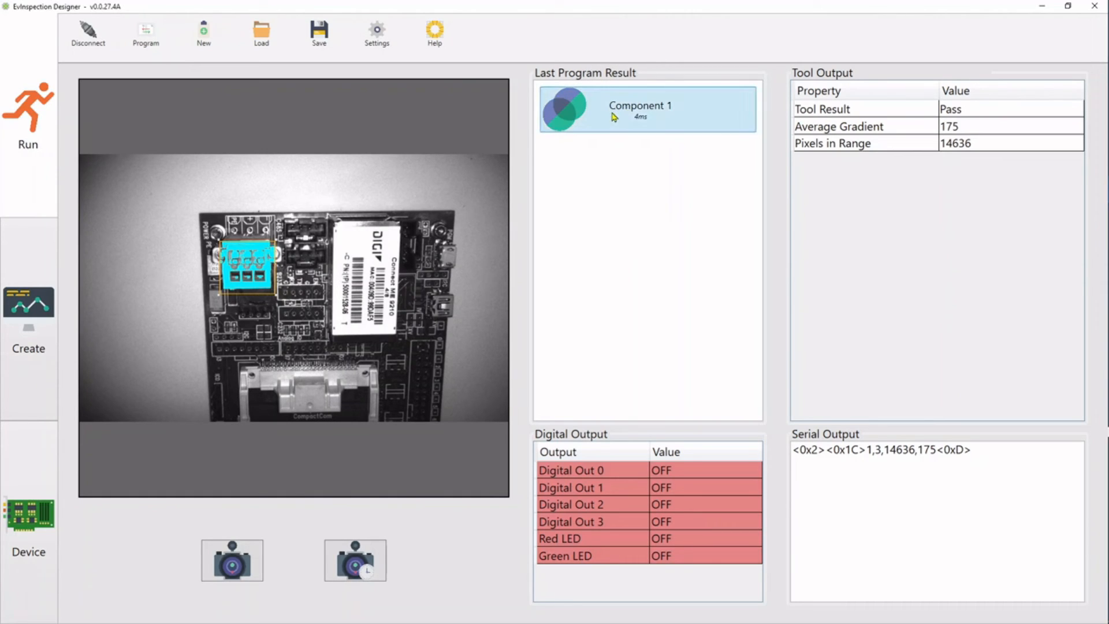
click(831, 122)
click(831, 123)
mouse_move(439, 213)
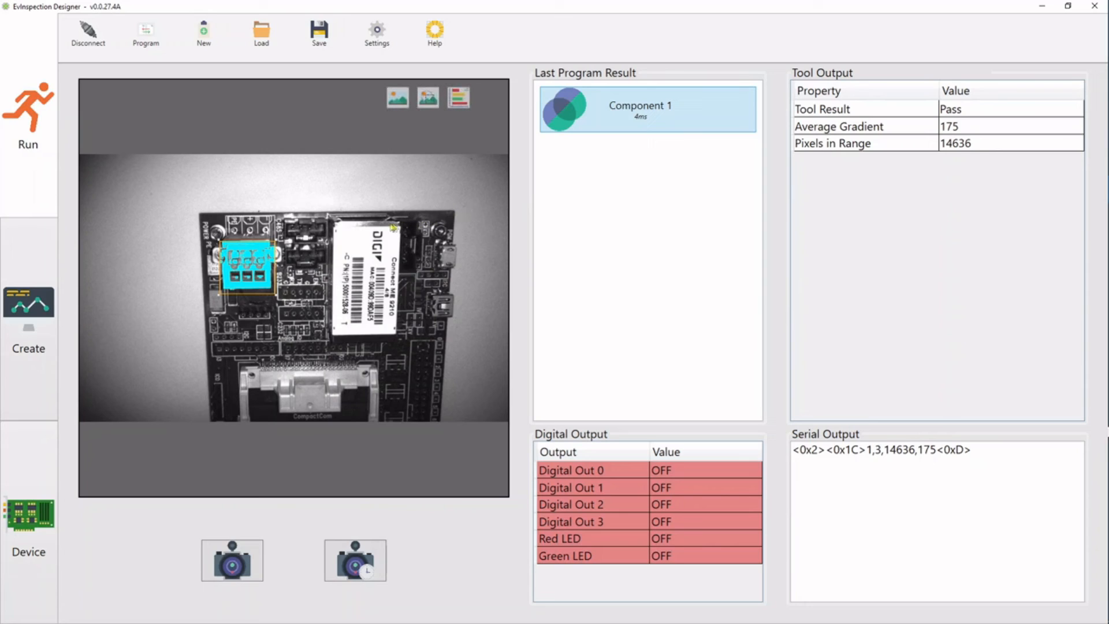
click(264, 268)
click(605, 469)
click(606, 469)
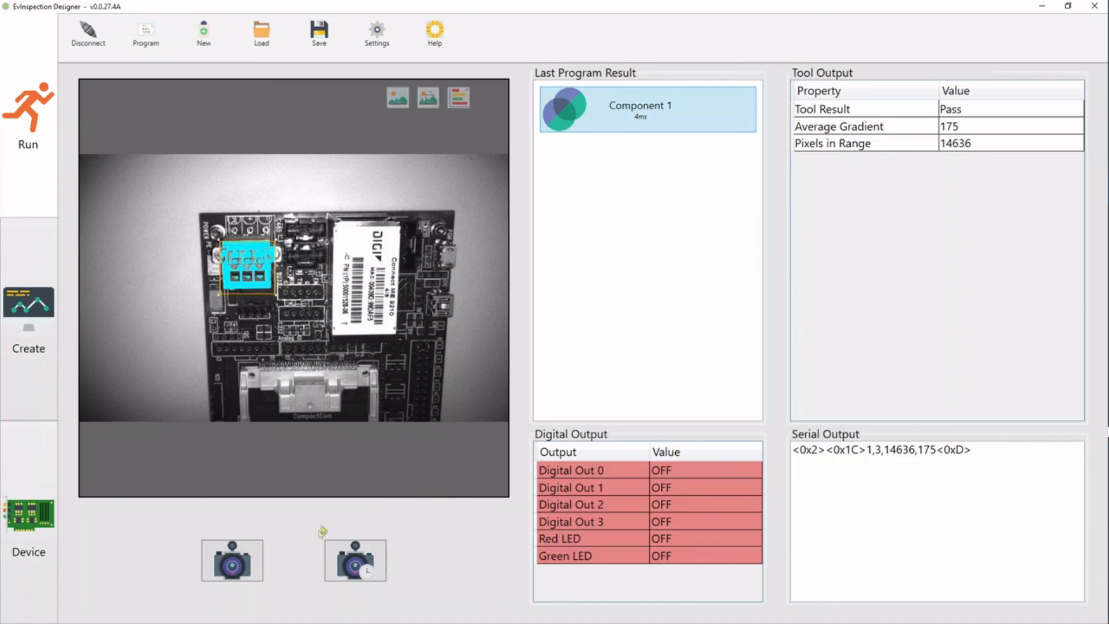
click(296, 563)
click(298, 565)
click(299, 565)
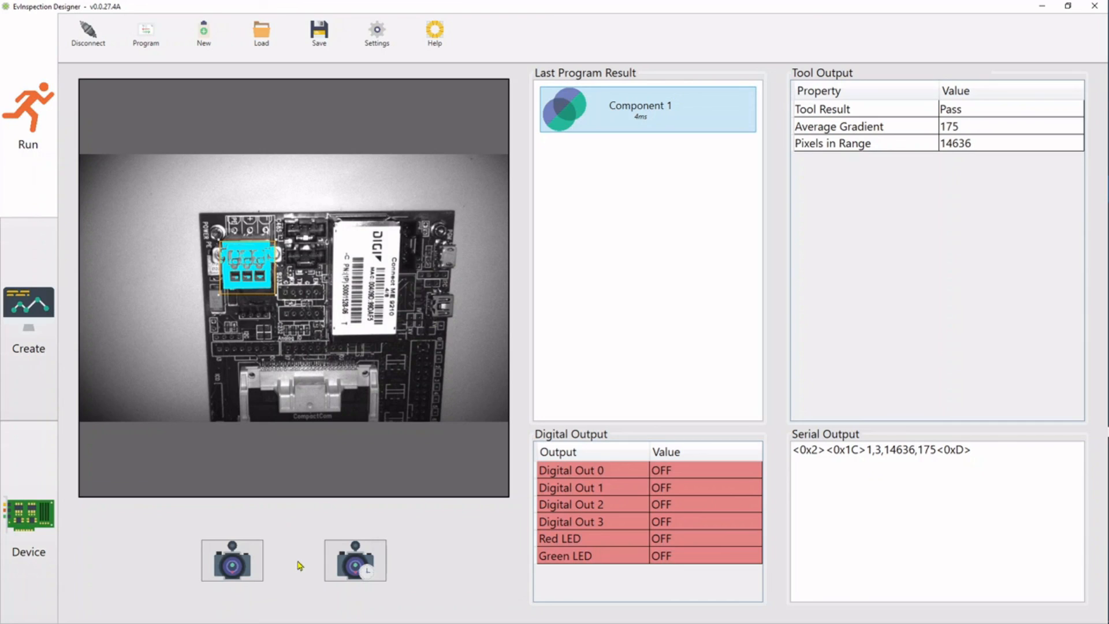
Trigger a new inspection in the Run view and review the detected pixels and tool output for Component 1
click(229, 550)
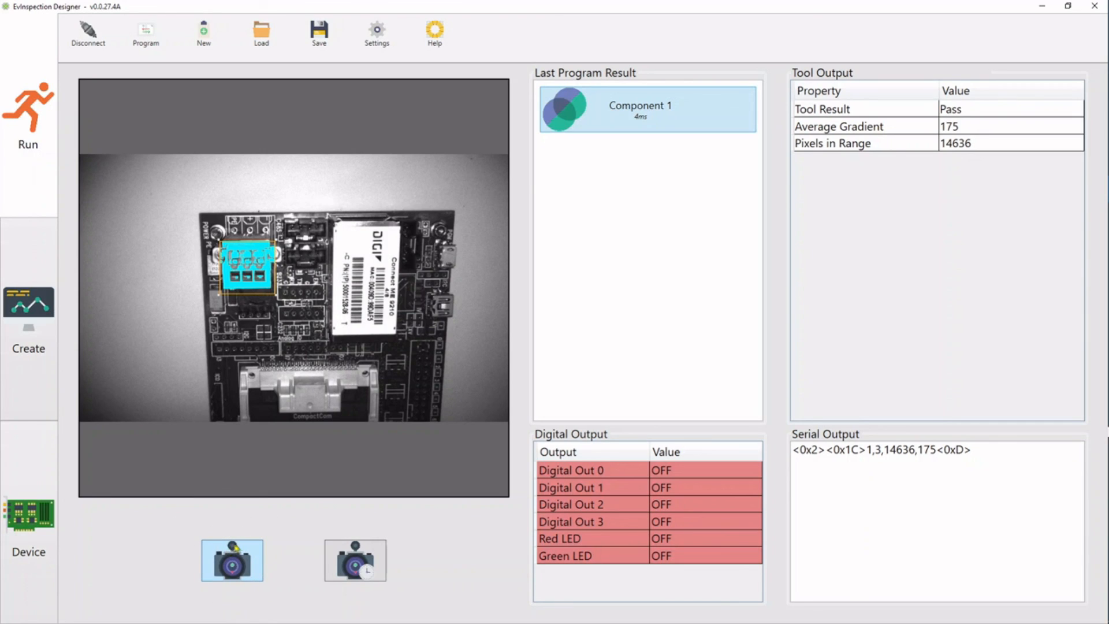
click(351, 557)
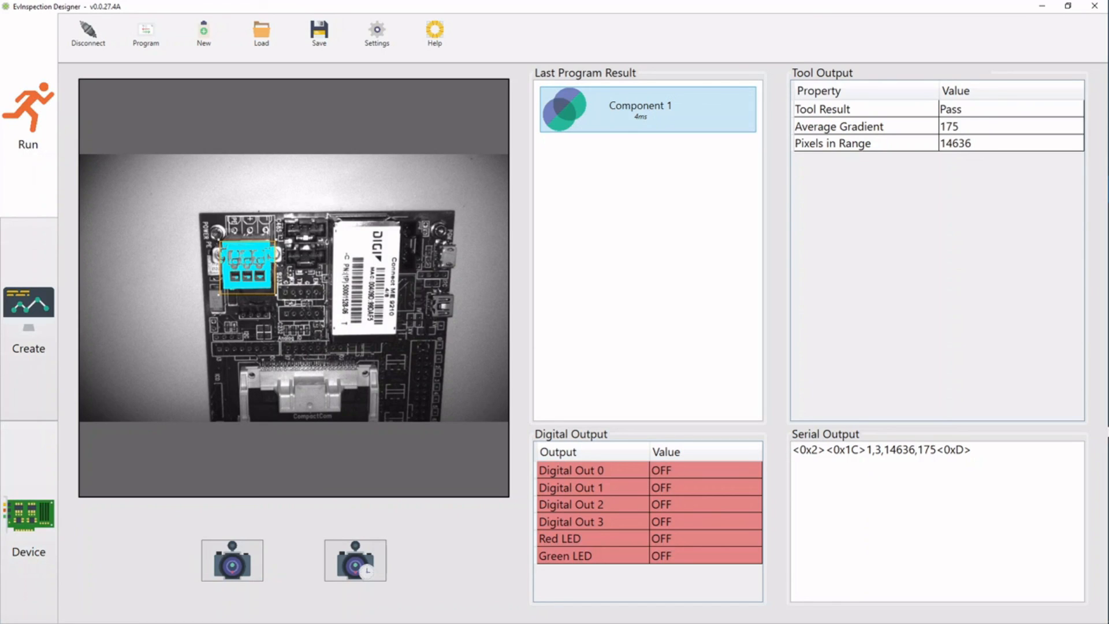
click(228, 552)
click(239, 548)
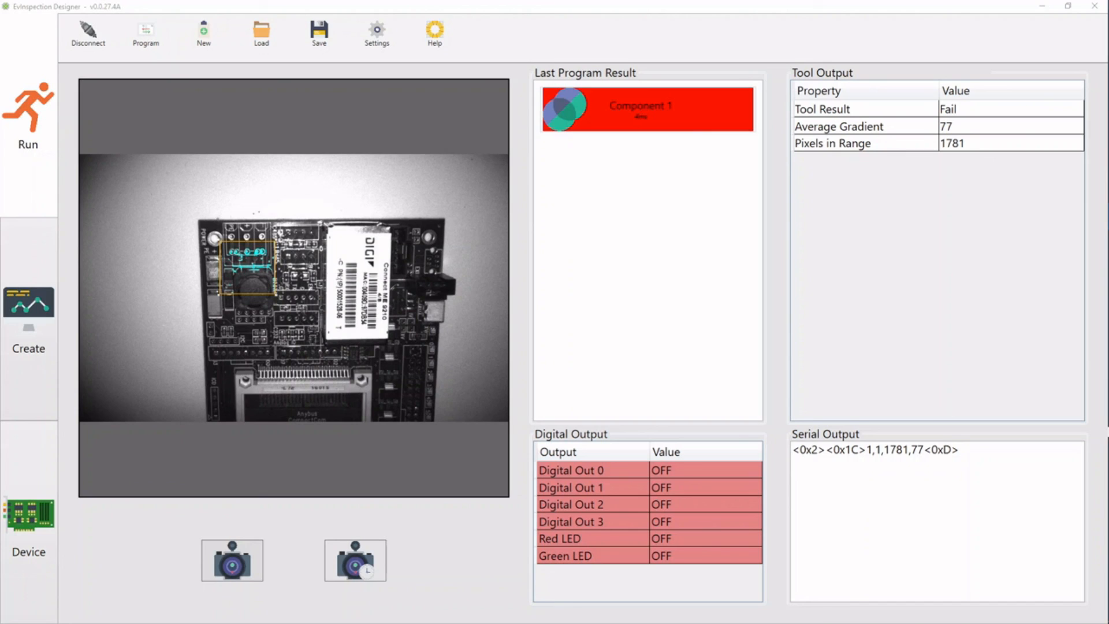
mouse_move(231, 324)
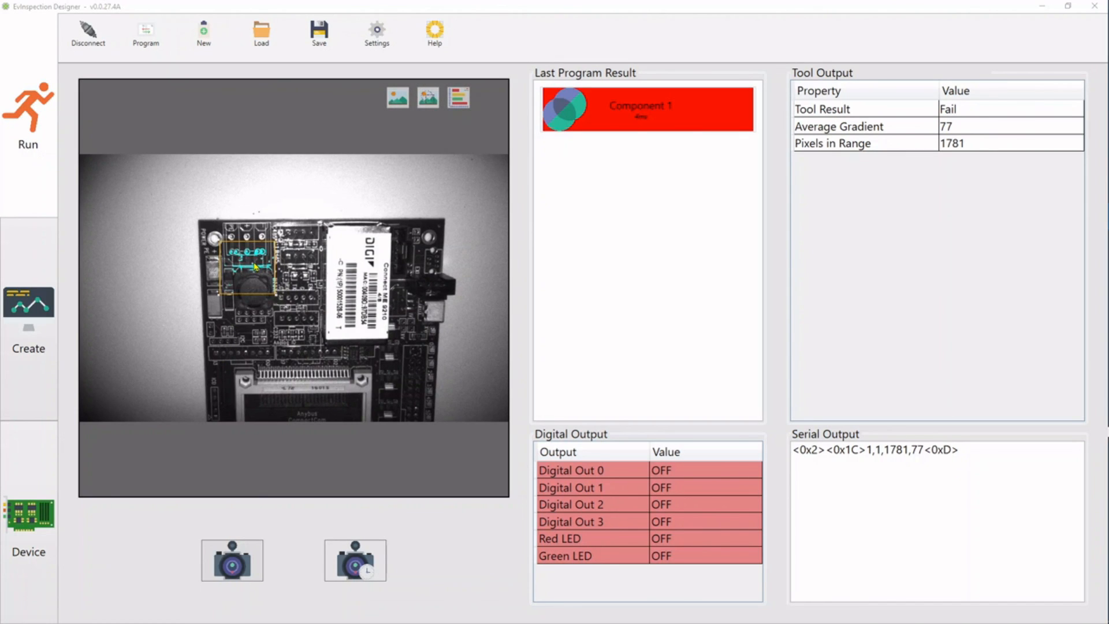
click(983, 127)
click(984, 128)
click(984, 129)
click(984, 128)
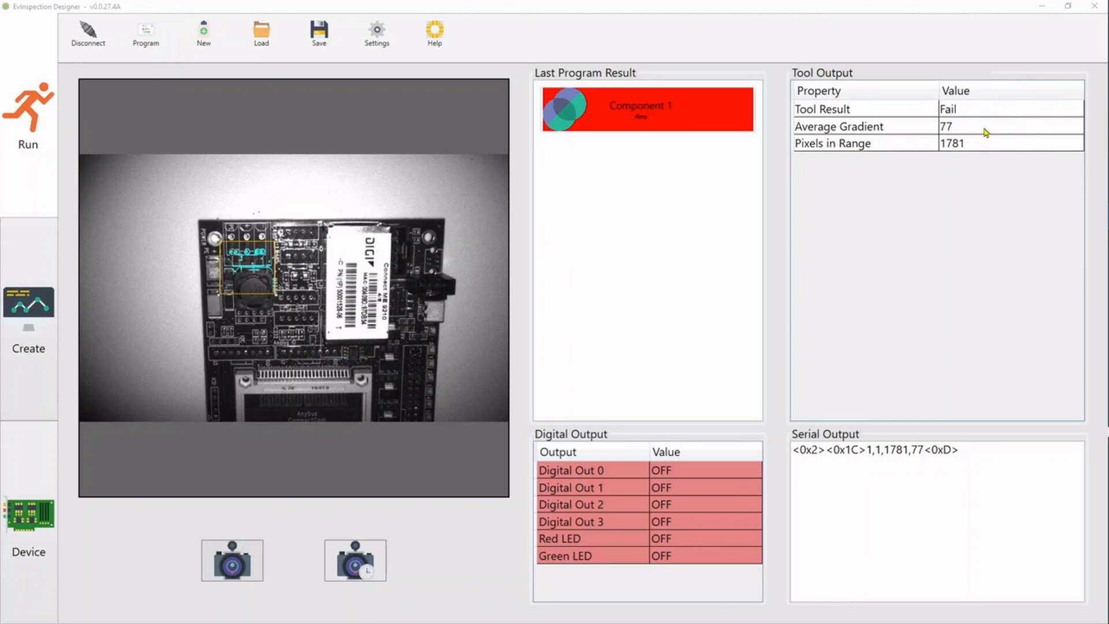
mouse_move(497, 443)
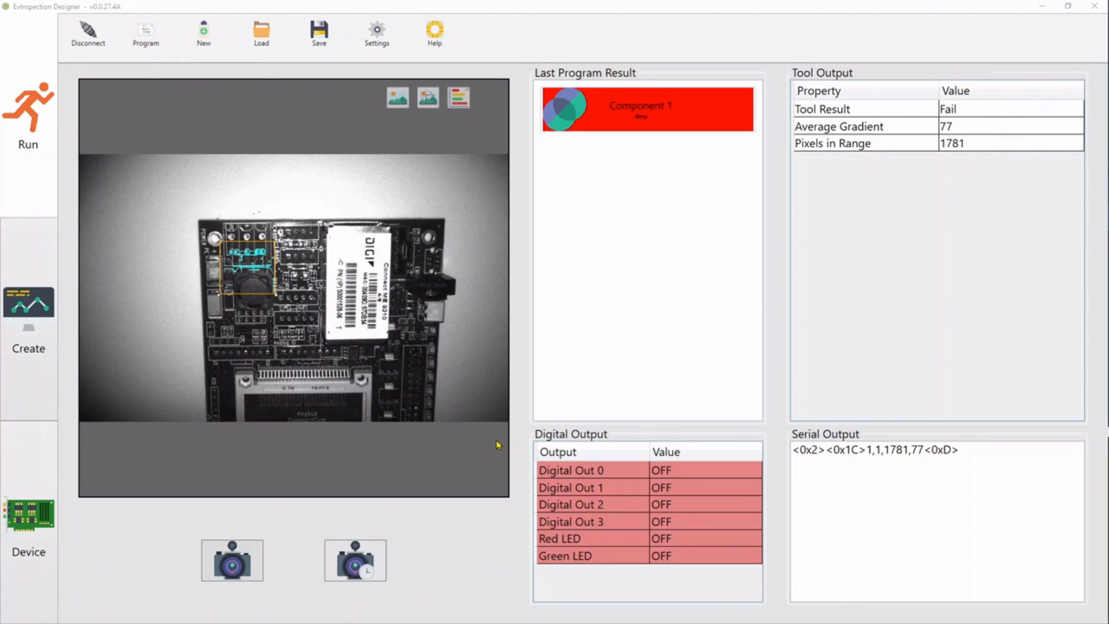